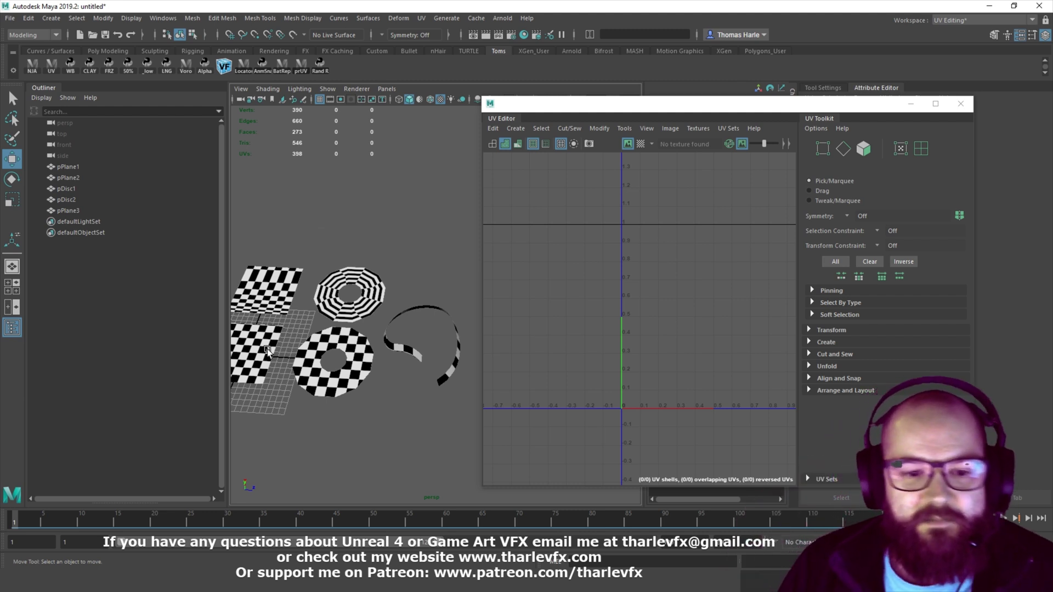
Widen the viewport, isolate pPlane1 in it and frame the plane
{"action": "left_click_drag", "start_coordinate": [226, 234], "coordinate": [197, 234]}
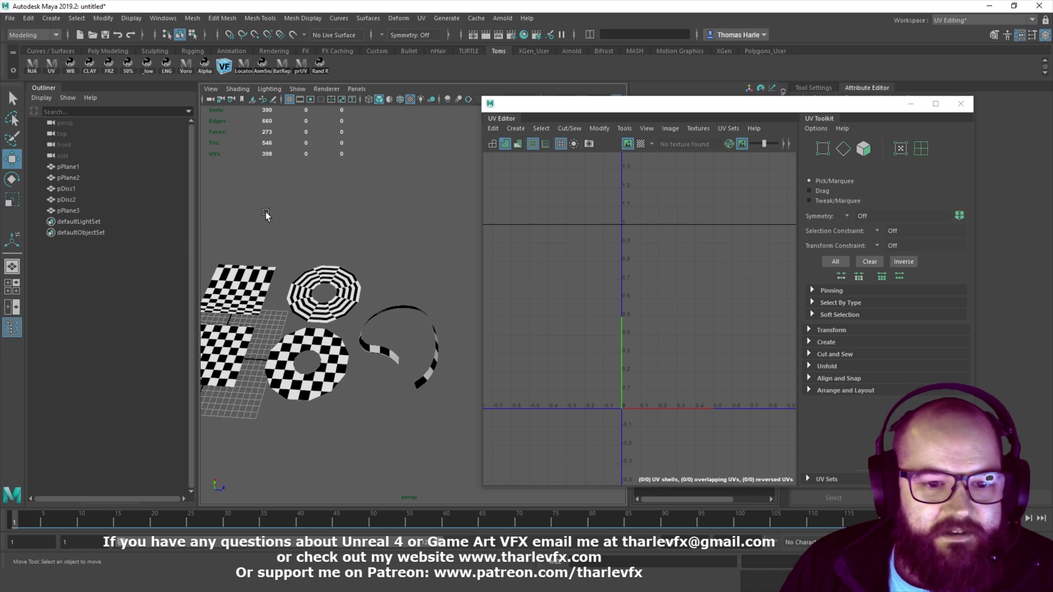
{"action": "left_click", "coordinate": [235, 360]}
{"action": "key", "text": "f"}
{"action": "key", "text": "ctrl+1"}
{"action": "scroll", "coordinate": [369, 242], "scroll_direction": "down", "scroll_amount": 5}
{"action": "middle_click_drag", "start_coordinate": [369, 241], "coordinate": [315, 265], "text": "alt"}
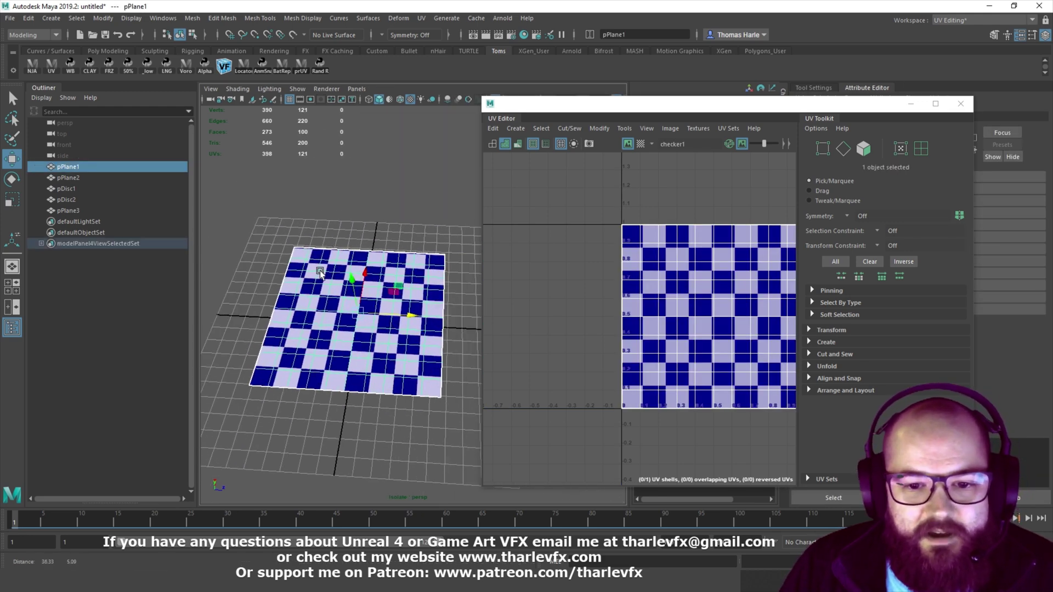
Examine pPlane1's UV layout and play the animation to watch how the checker texture moves across the plane
{"action": "left_click", "coordinate": [369, 197]}
{"action": "left_click_drag", "start_coordinate": [419, 262], "coordinate": [410, 215], "text": "alt"}
{"action": "key", "text": "q"}
{"action": "left_click", "coordinate": [372, 317]}
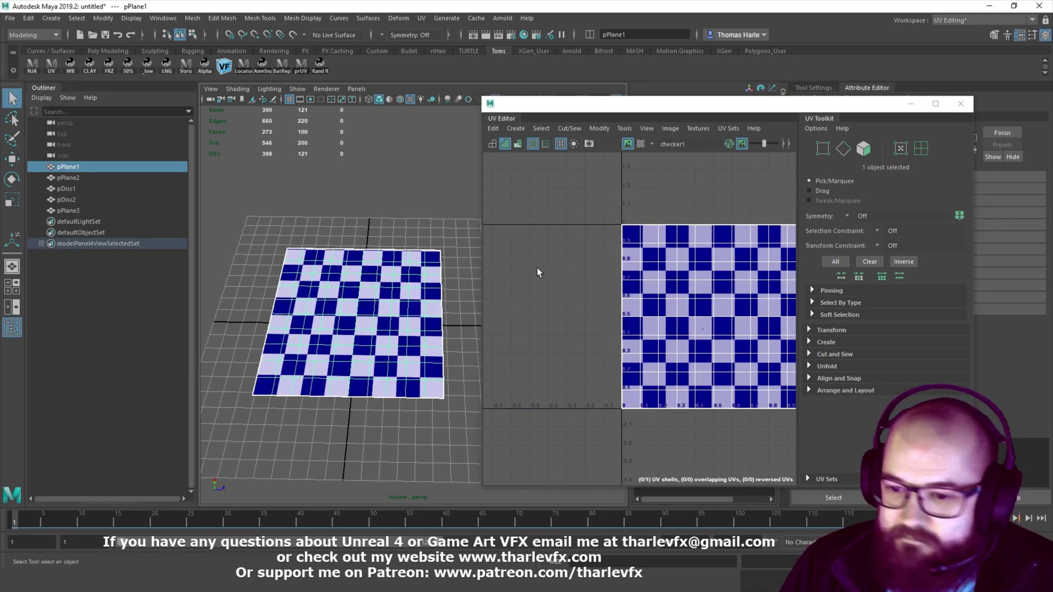
{"action": "middle_click_drag", "start_coordinate": [653, 301], "coordinate": [585, 309], "text": "alt"}
{"action": "left_click", "coordinate": [365, 222]}
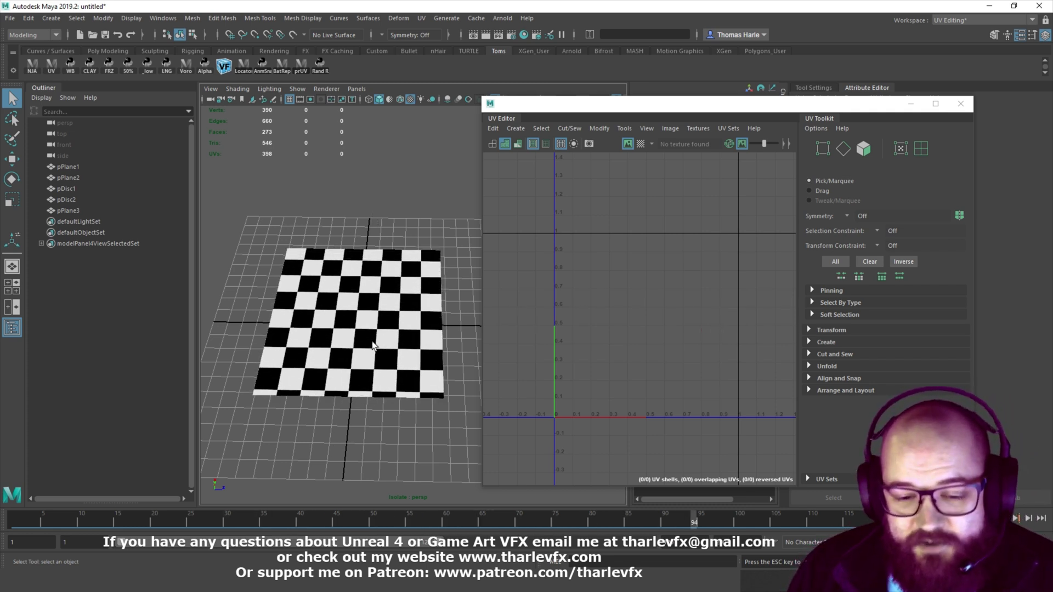
{"action": "left_click_drag", "start_coordinate": [390, 303], "coordinate": [398, 305], "text": "alt"}
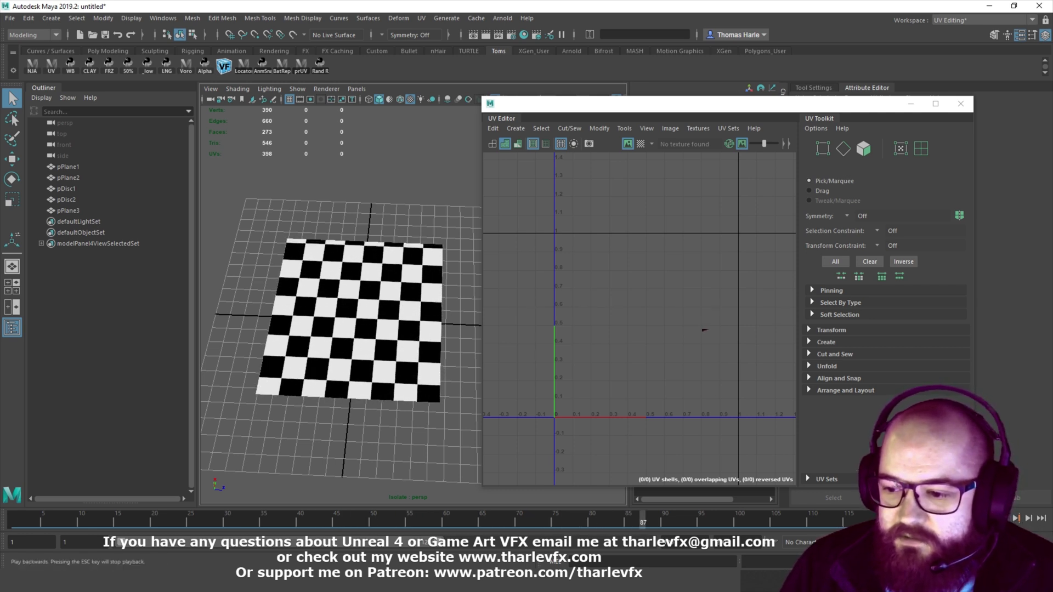
{"action": "left_click", "coordinate": [1015, 519]}
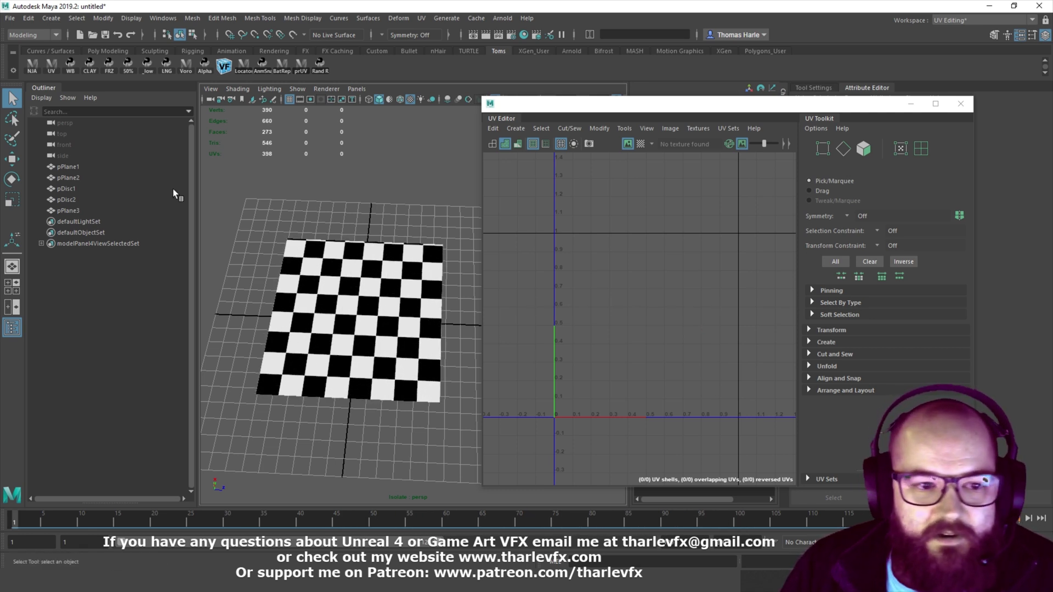
Replace the current isolation with pPlane1 and pPlane2 together, and frame pPlane2
{"action": "left_click_drag", "start_coordinate": [88, 168], "coordinate": [94, 178]}
{"action": "key", "text": "ctrl+1"}
{"action": "key", "text": "ctrl+1"}
{"action": "scroll", "coordinate": [410, 271], "scroll_direction": "down", "scroll_amount": 2}
{"action": "middle_click_drag", "start_coordinate": [409, 271], "coordinate": [410, 276], "text": "alt"}
{"action": "left_click", "coordinate": [410, 276]}
{"action": "key", "text": "f"}
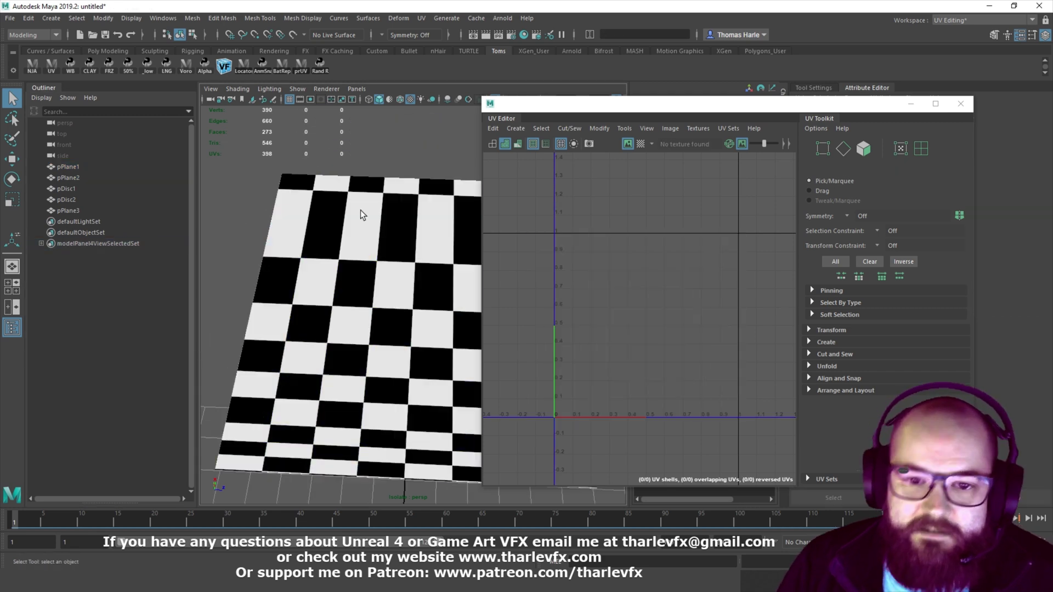
Compare pPlane2 in plain shaded display and in shaded display with texture maps
{"action": "left_click_drag", "start_coordinate": [392, 284], "coordinate": [357, 270], "text": "alt"}
{"action": "key", "text": "5"}
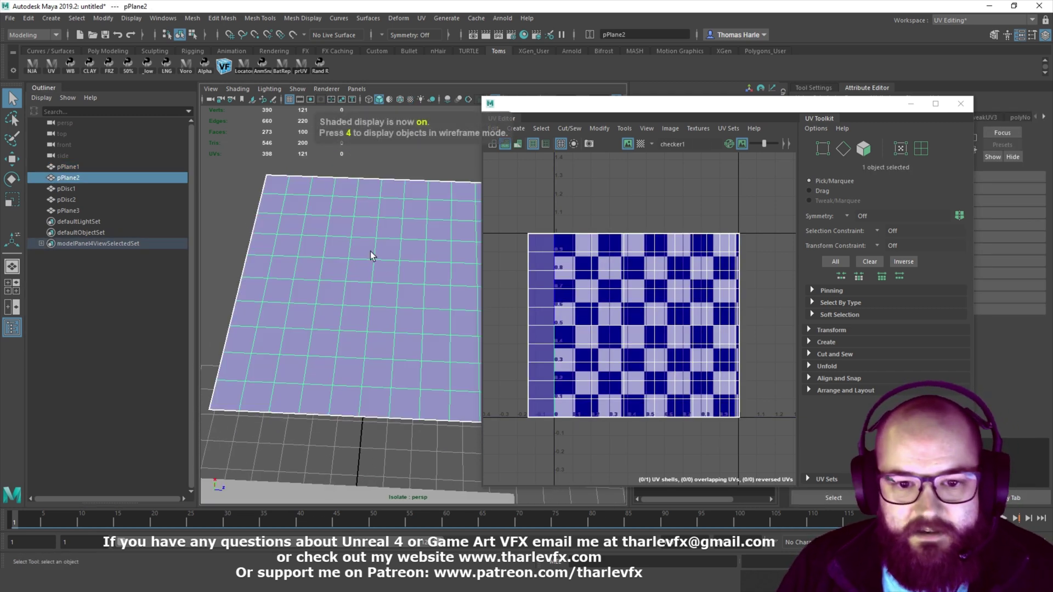
{"action": "key", "text": "6"}
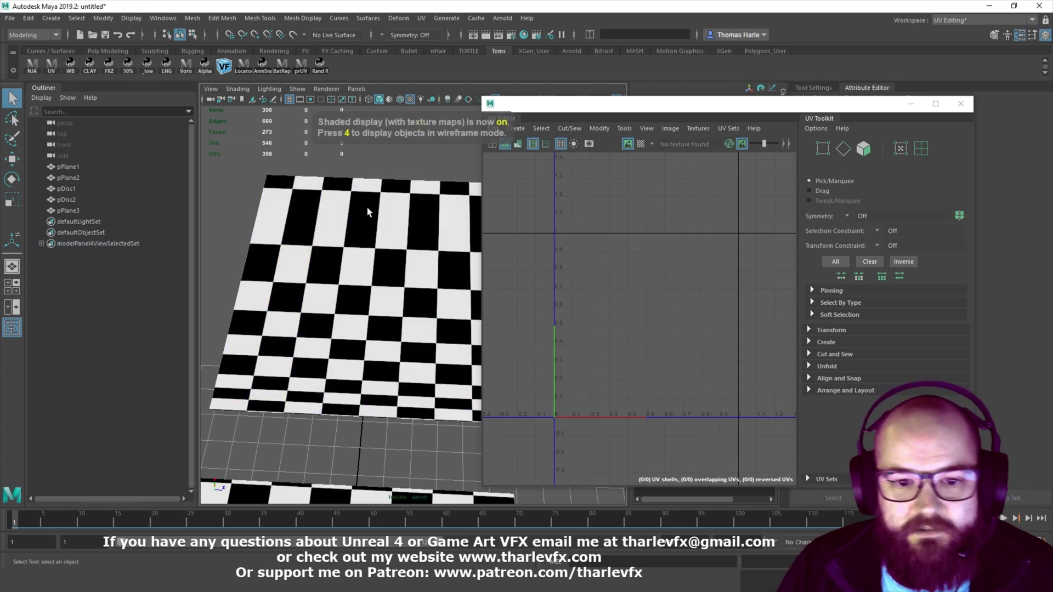
{"action": "scroll", "coordinate": [376, 271], "scroll_direction": "down", "scroll_amount": 3}
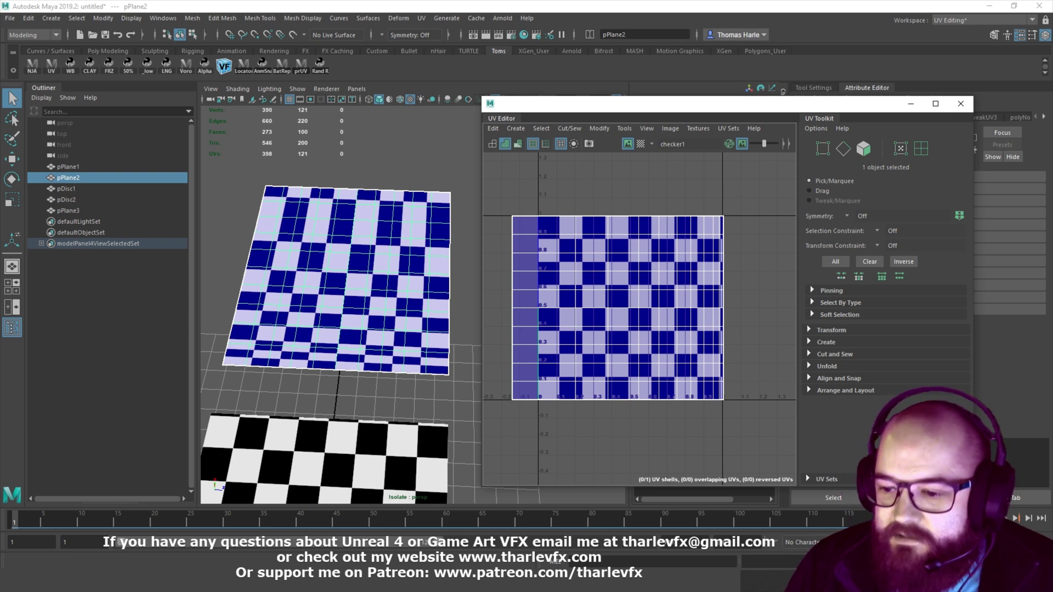
Play the animation and compare the texture motion on pPlane2 with its UV layout
{"action": "left_click", "coordinate": [1003, 518]}
{"action": "left_click", "coordinate": [341, 143]}
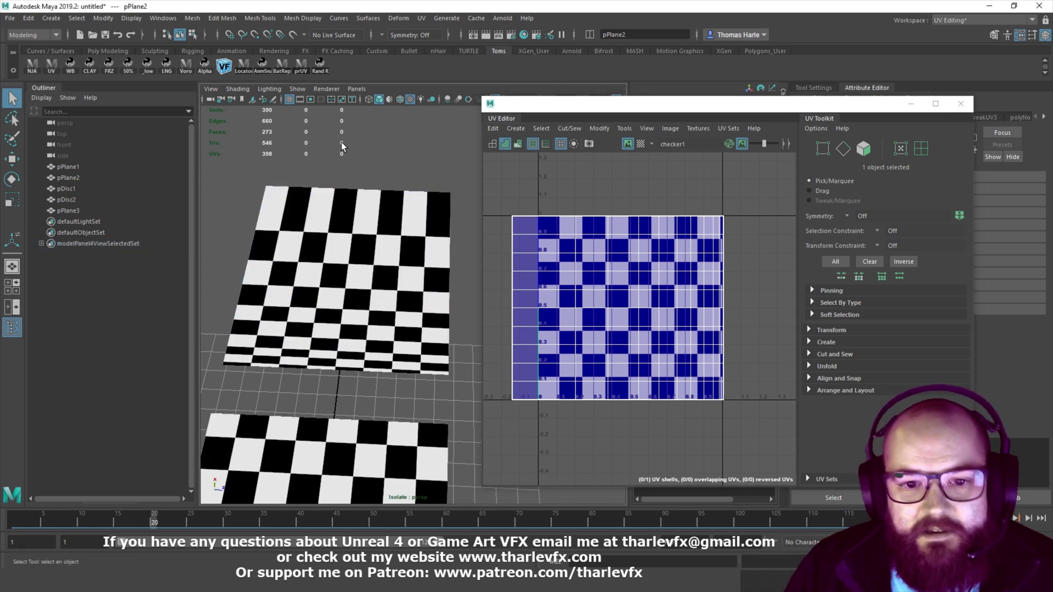
{"action": "left_click", "coordinate": [376, 249]}
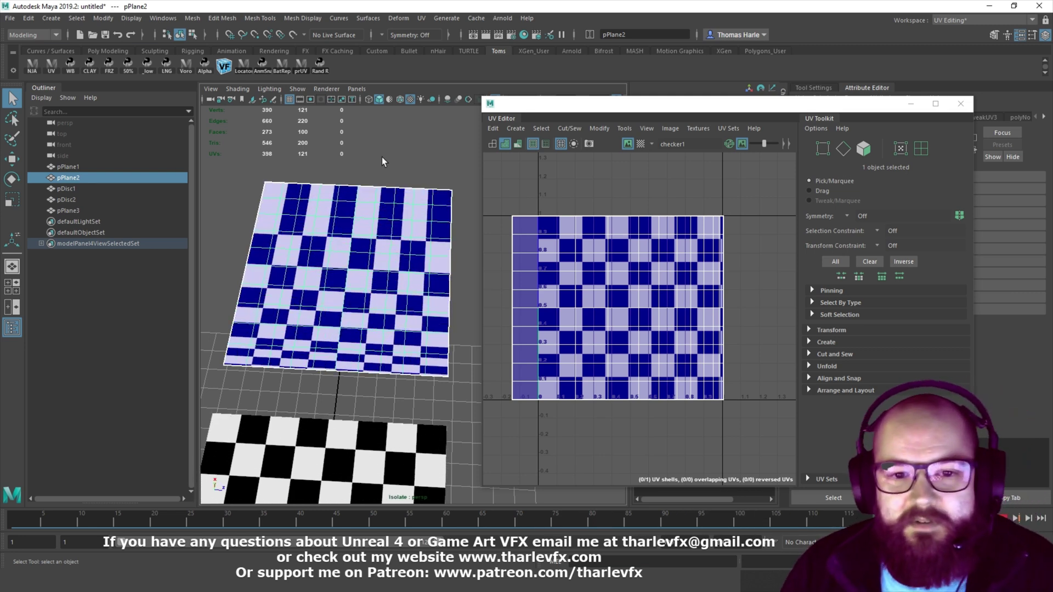
{"action": "left_click", "coordinate": [571, 290]}
{"action": "left_click", "coordinate": [370, 243]}
{"action": "right_click_drag", "start_coordinate": [370, 243], "coordinate": [421, 216]}
{"action": "middle_click_drag", "start_coordinate": [531, 314], "coordinate": [546, 324], "text": "alt"}
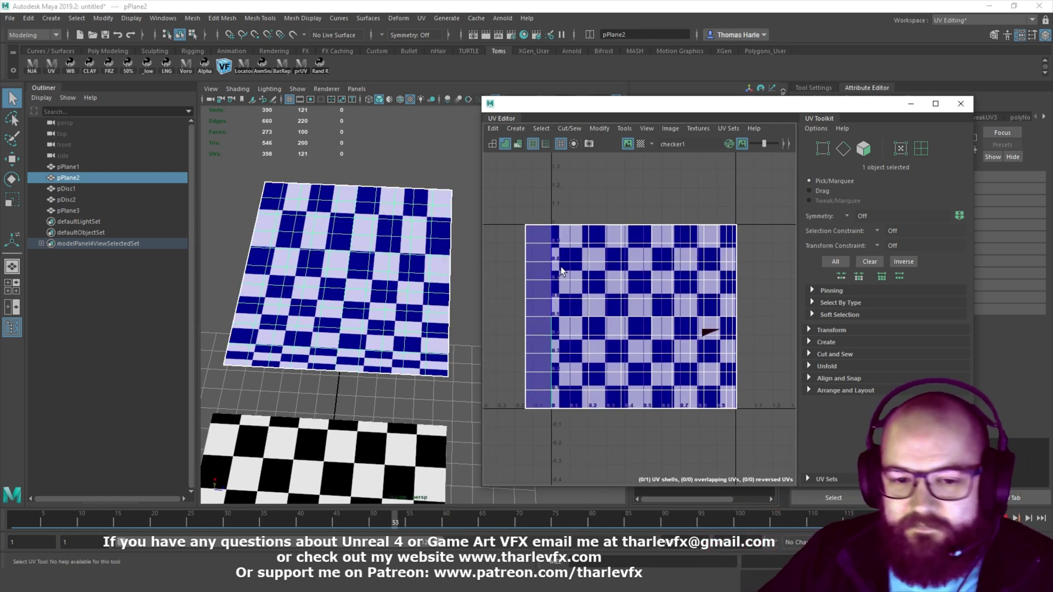
Select pPlane2's leftmost column of UVs and stretch it outward horizontally to about -0.7 in U
{"action": "right_click_drag", "start_coordinate": [560, 266], "coordinate": [544, 213]}
{"action": "left_click_drag", "start_coordinate": [544, 212], "coordinate": [502, 455]}
{"action": "key", "text": "w"}
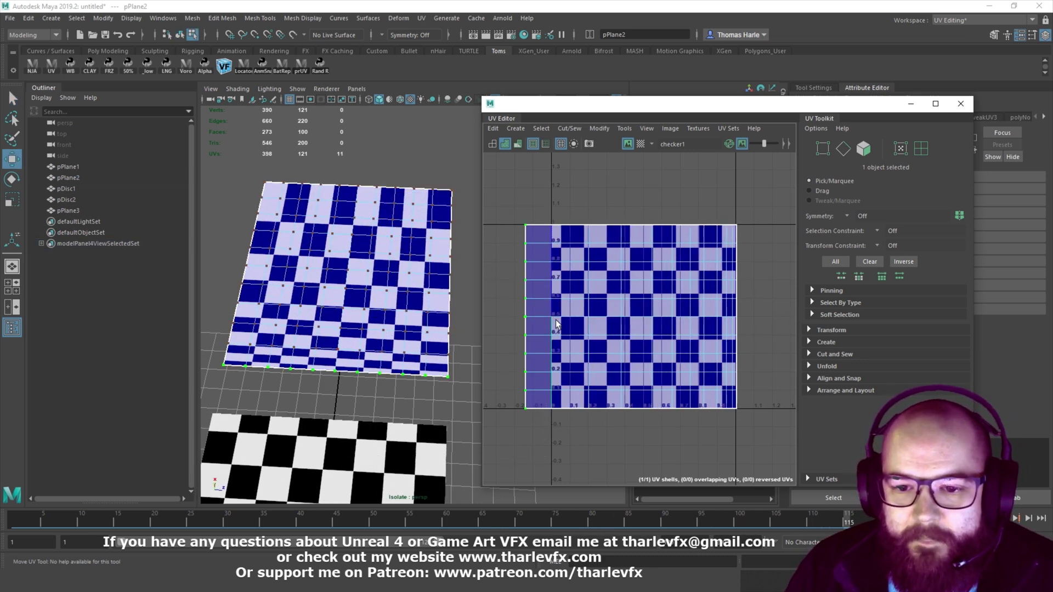
{"action": "left_click", "coordinate": [1003, 518]}
{"action": "left_click", "coordinate": [952, 518]}
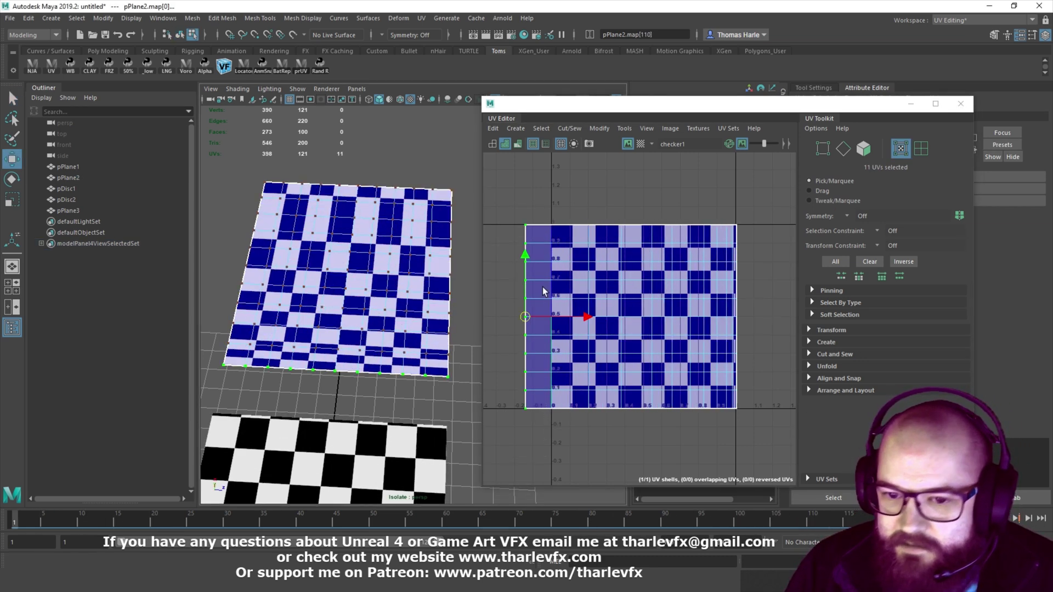
{"action": "left_click_drag", "start_coordinate": [586, 318], "coordinate": [487, 318]}
{"action": "middle_click_drag", "start_coordinate": [573, 336], "coordinate": [640, 342], "text": "alt"}
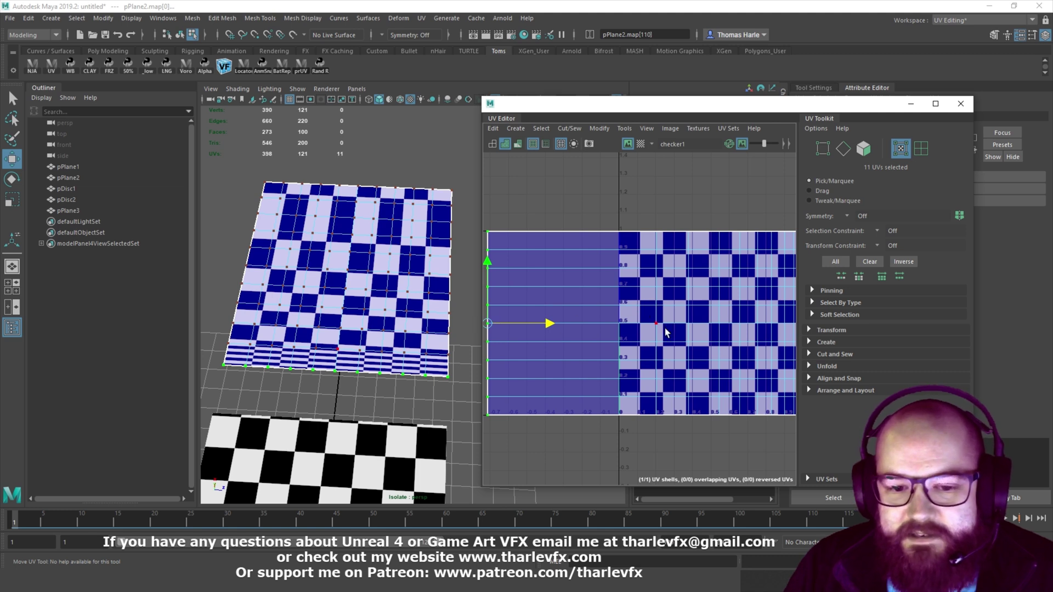
Move pPlane2's leftmost UV column back inward to about -0.35 in U and play the animation to check the stretching
{"action": "left_click_drag", "start_coordinate": [676, 427], "coordinate": [473, 194]}
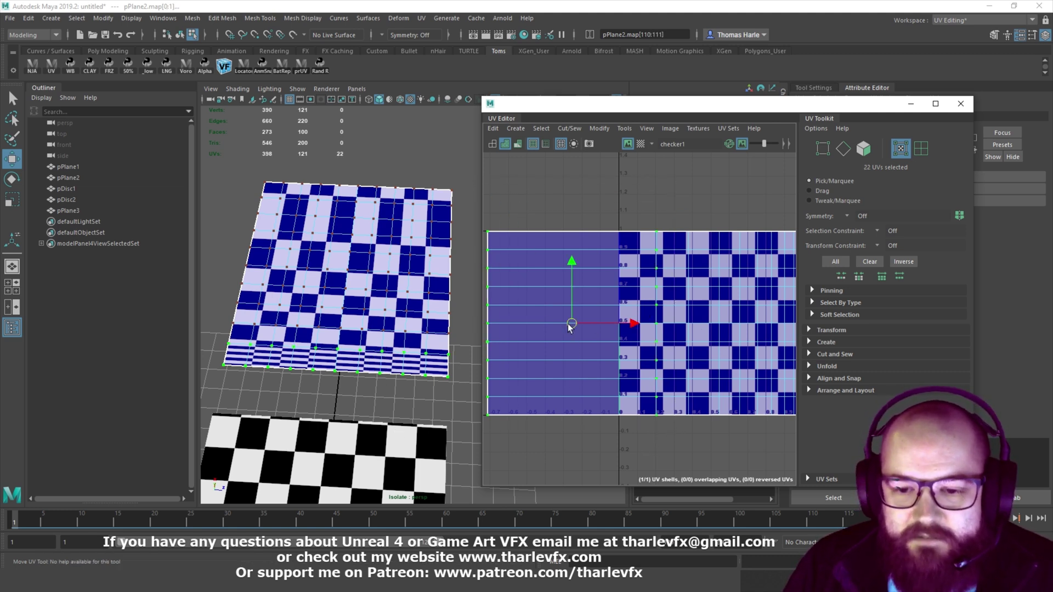
{"action": "left_click_drag", "start_coordinate": [500, 253], "coordinate": [475, 468]}
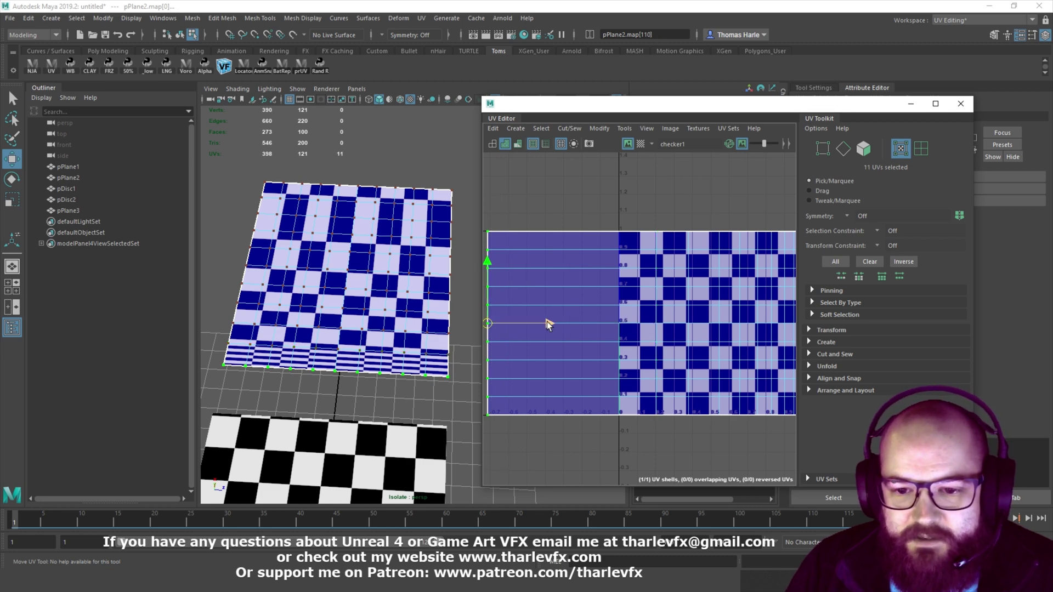
{"action": "left_click_drag", "start_coordinate": [547, 324], "coordinate": [614, 324]}
{"action": "middle_click_drag", "start_coordinate": [671, 263], "coordinate": [654, 271], "text": "alt"}
{"action": "middle_click", "coordinate": [413, 359]}
{"action": "key", "text": "alt+v"}
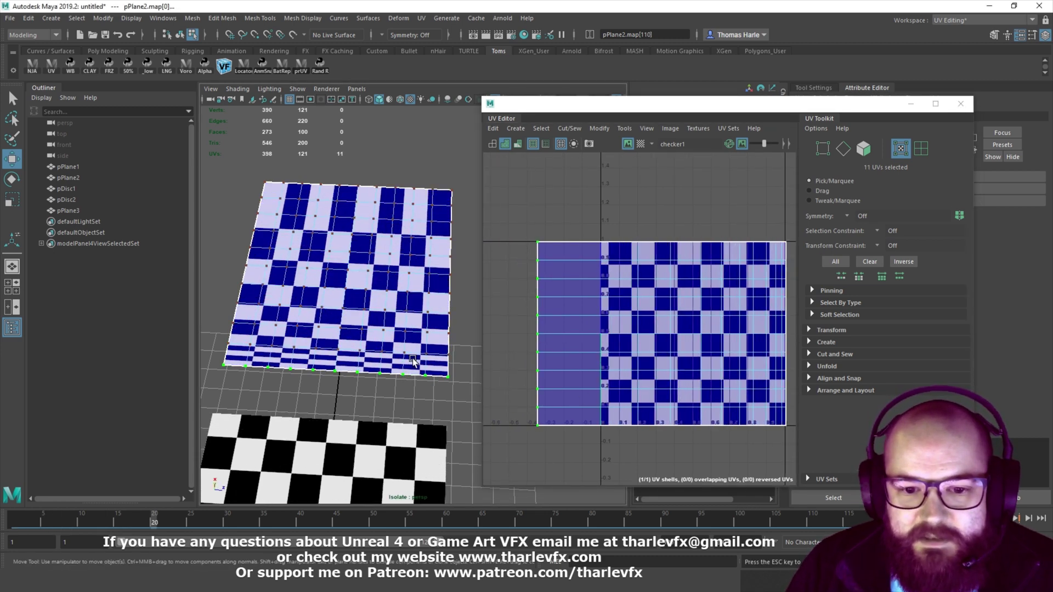
{"action": "left_click", "coordinate": [607, 219]}
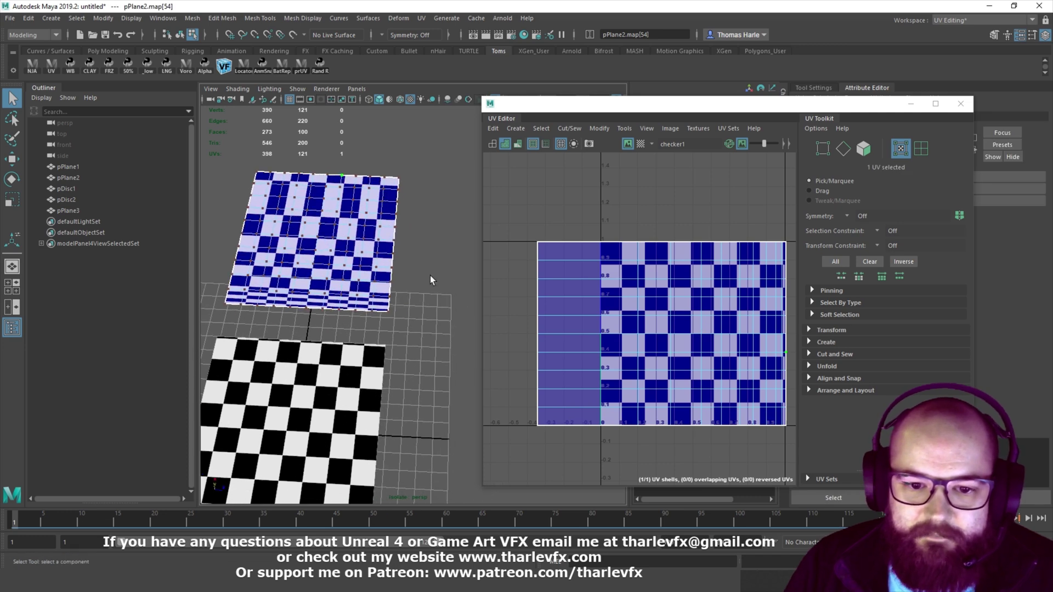
Return pPlane2 to object mode, end the isolation of the planes, and isolate and frame pDisc1
{"action": "left_click", "coordinate": [437, 335]}
{"action": "right_click_drag", "start_coordinate": [345, 271], "coordinate": [409, 249]}
{"action": "left_click", "coordinate": [444, 244]}
{"action": "key", "text": "ctrl+1"}
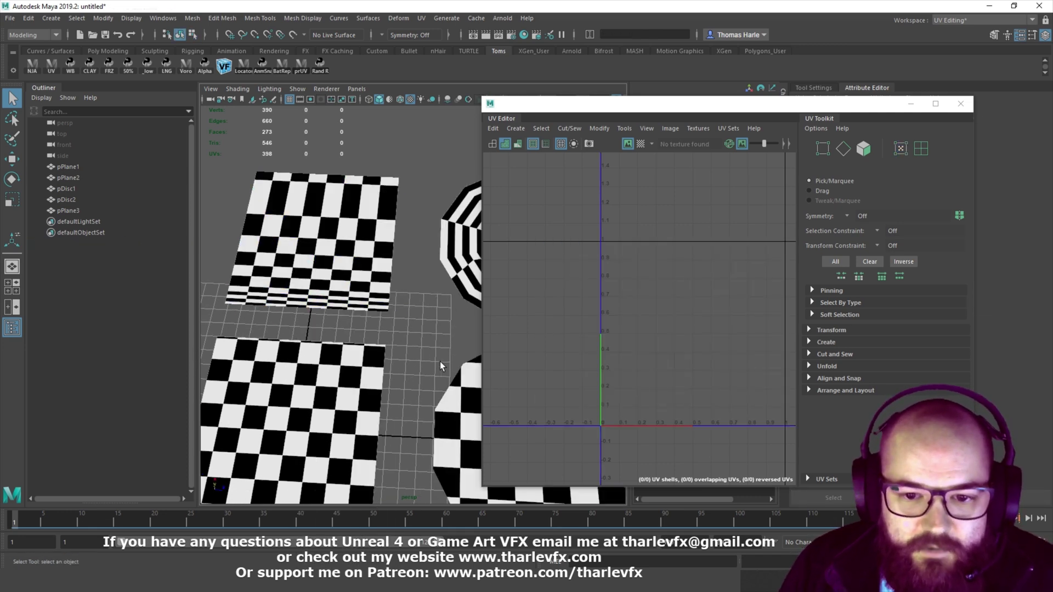
{"action": "scroll", "coordinate": [441, 360], "scroll_direction": "down", "scroll_amount": 3}
{"action": "middle_click_drag", "start_coordinate": [441, 361], "coordinate": [330, 357], "text": "alt"}
{"action": "left_click", "coordinate": [377, 354]}
{"action": "key", "text": "ctrl+1"}
{"action": "key", "text": "f"}
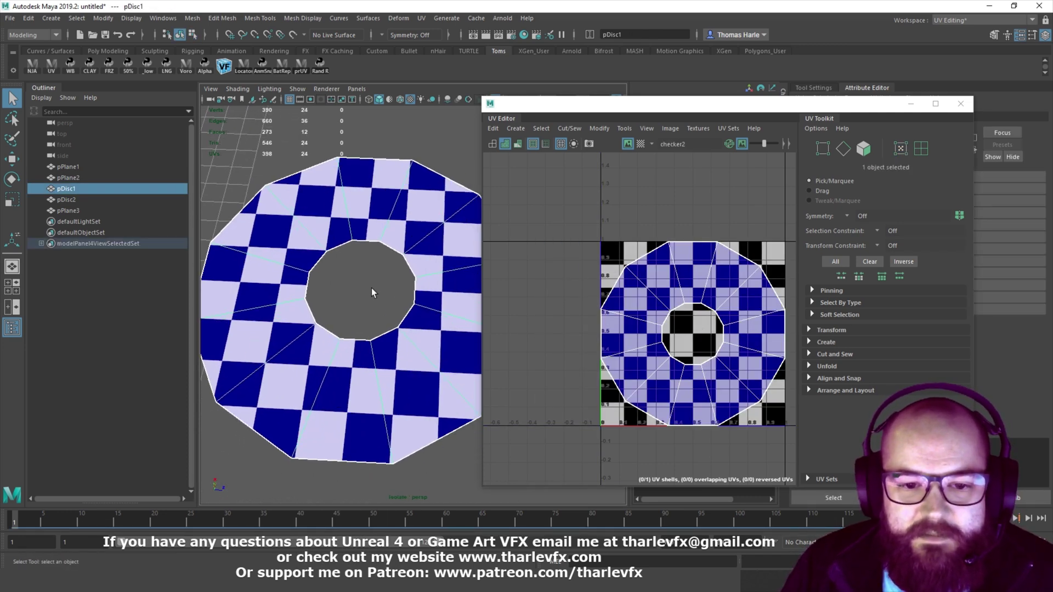
Examine the checker mapping on pDisc1 and compare it with the disc's UV layout
{"action": "middle_click_drag", "start_coordinate": [404, 390], "coordinate": [353, 373], "text": "alt"}
{"action": "left_click", "coordinate": [369, 302]}
{"action": "scroll", "coordinate": [362, 318], "scroll_direction": "down", "scroll_amount": 3}
{"action": "middle_click_drag", "start_coordinate": [355, 329], "coordinate": [332, 350], "text": "alt"}
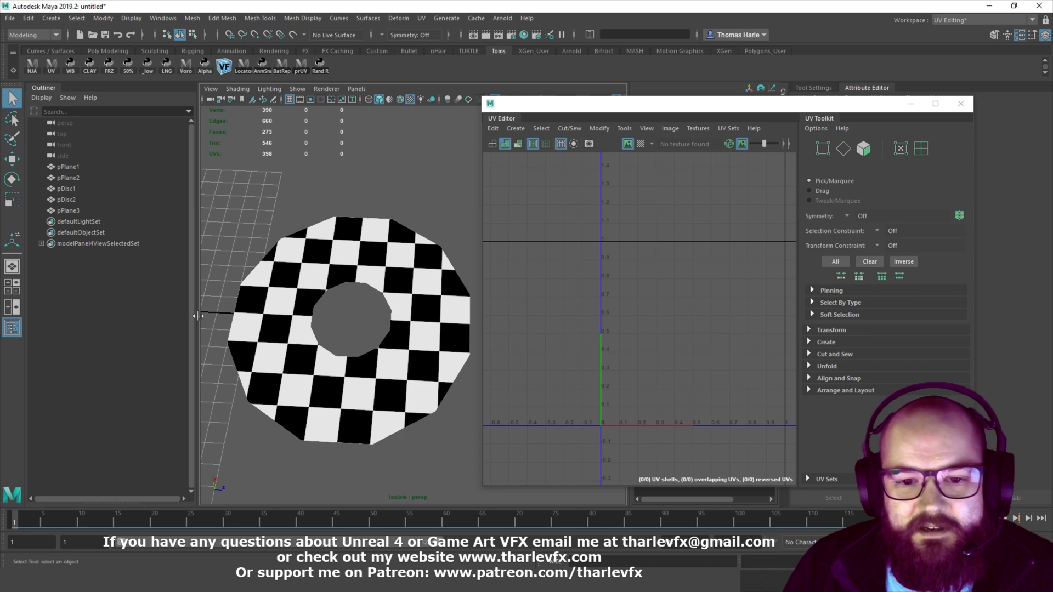
{"action": "left_click", "coordinate": [392, 281]}
{"action": "left_click", "coordinate": [337, 333]}
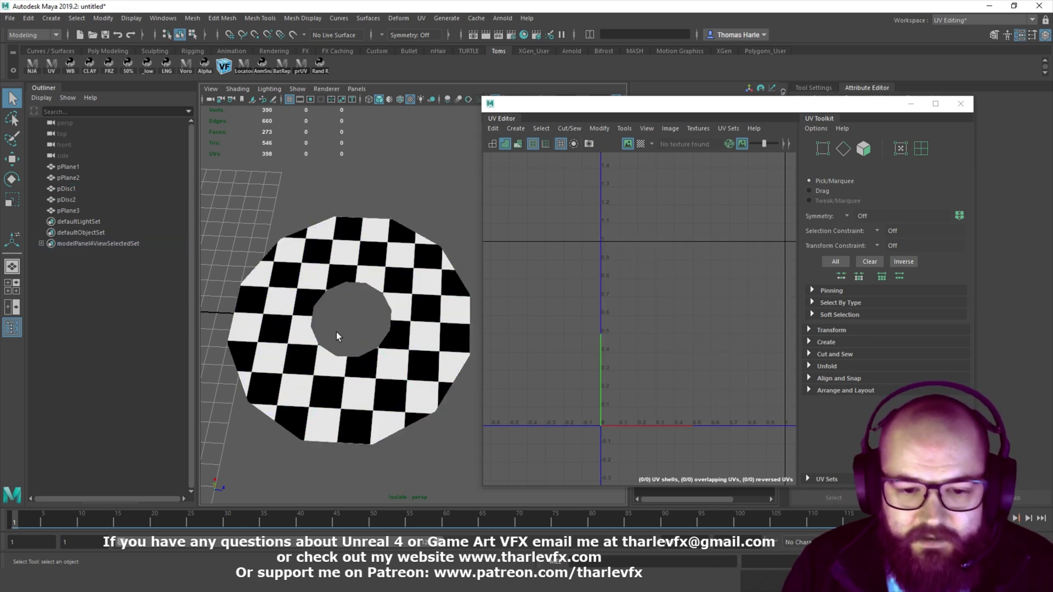
{"action": "left_click", "coordinate": [385, 260]}
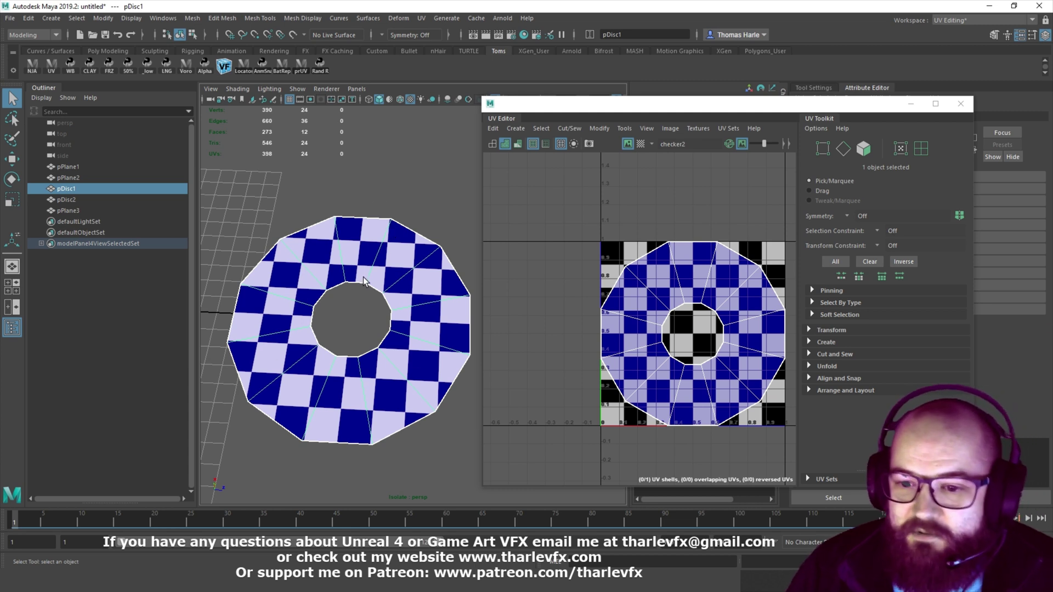
{"action": "left_click_drag", "start_coordinate": [370, 302], "coordinate": [347, 294], "text": "alt"}
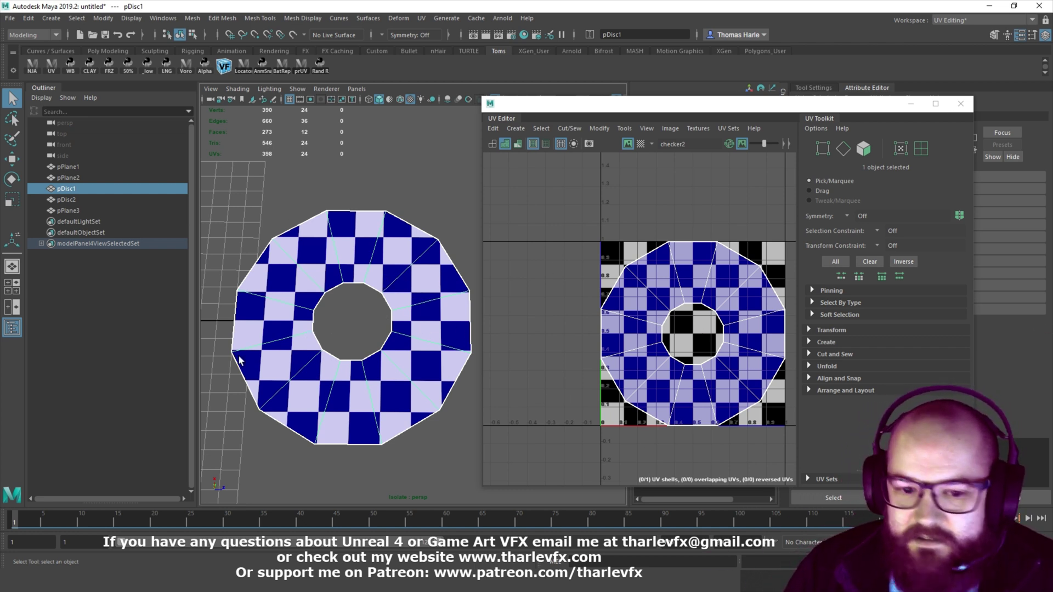
Assign the existing Lambert material with the checker1 texture to pDisc1
{"action": "right_click", "coordinate": [405, 277]}
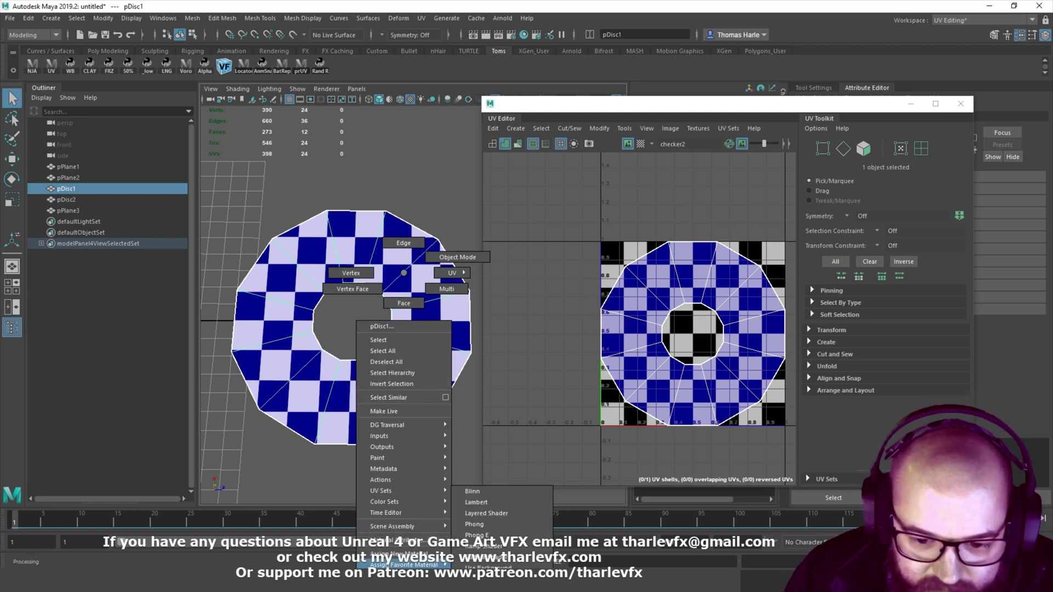
{"action": "mouse_move", "coordinate": [408, 574]}
{"action": "left_click", "coordinate": [478, 556]}
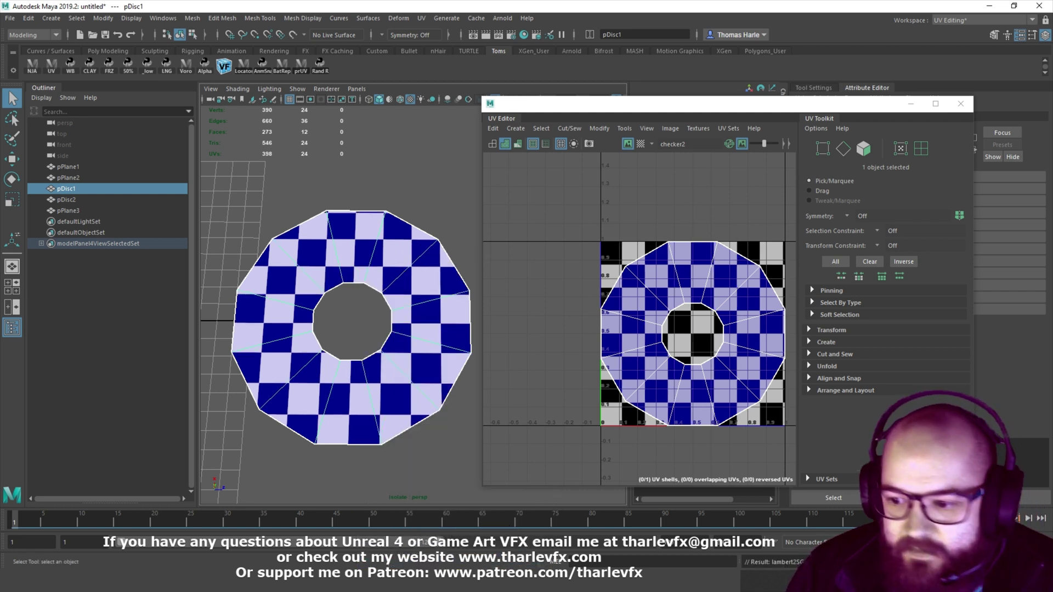
Play the animation and examine how the checker1 texture moves over pDisc1 and its UVs
{"action": "left_click", "coordinate": [1004, 518]}
{"action": "left_click", "coordinate": [390, 160]}
{"action": "left_click_drag", "start_coordinate": [398, 280], "coordinate": [409, 361], "text": "alt"}
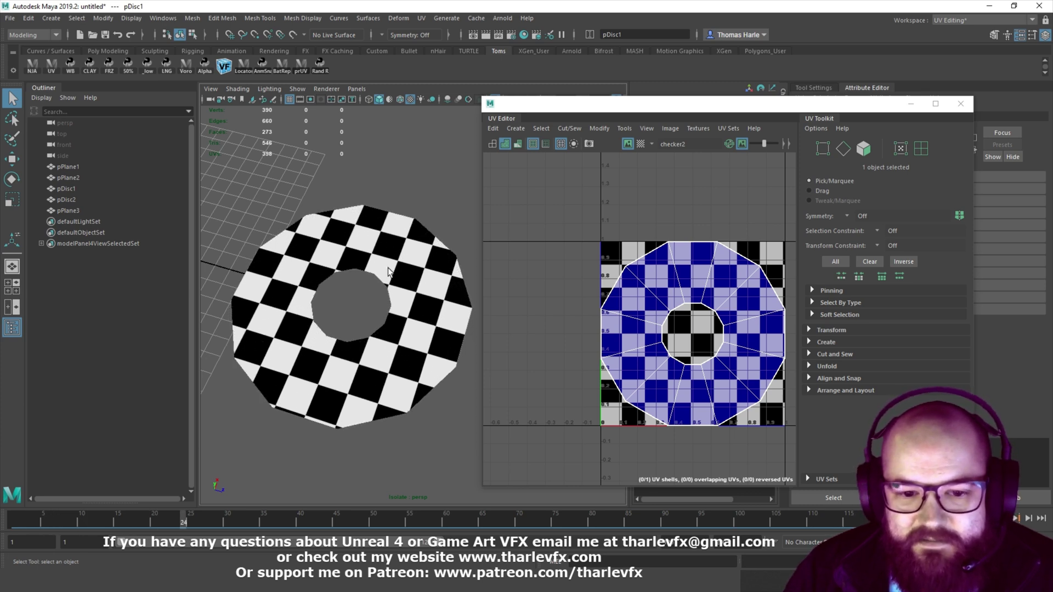
{"action": "left_click", "coordinate": [311, 267]}
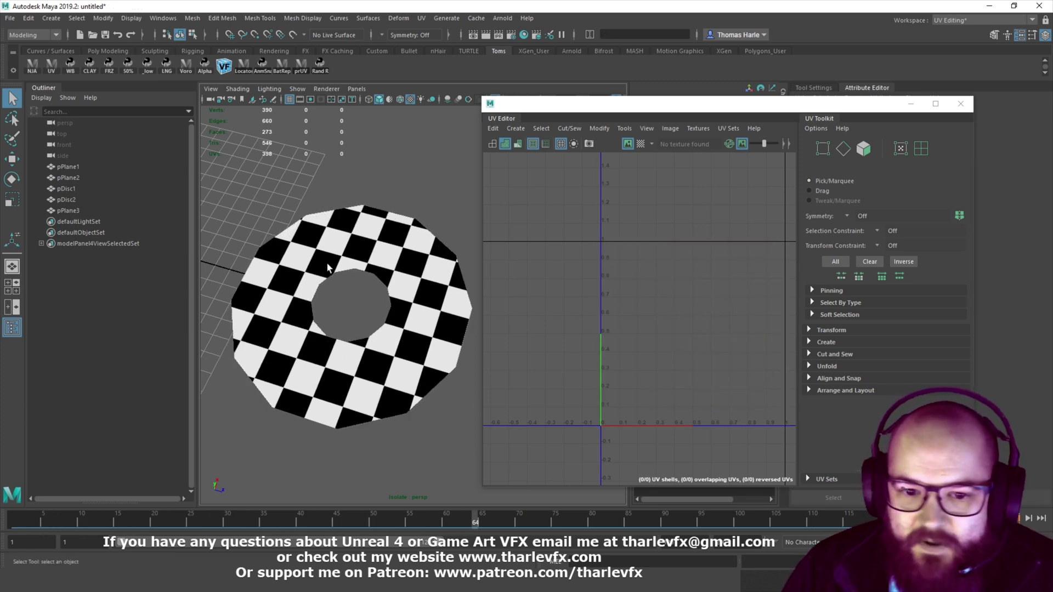
{"action": "left_click", "coordinate": [344, 256]}
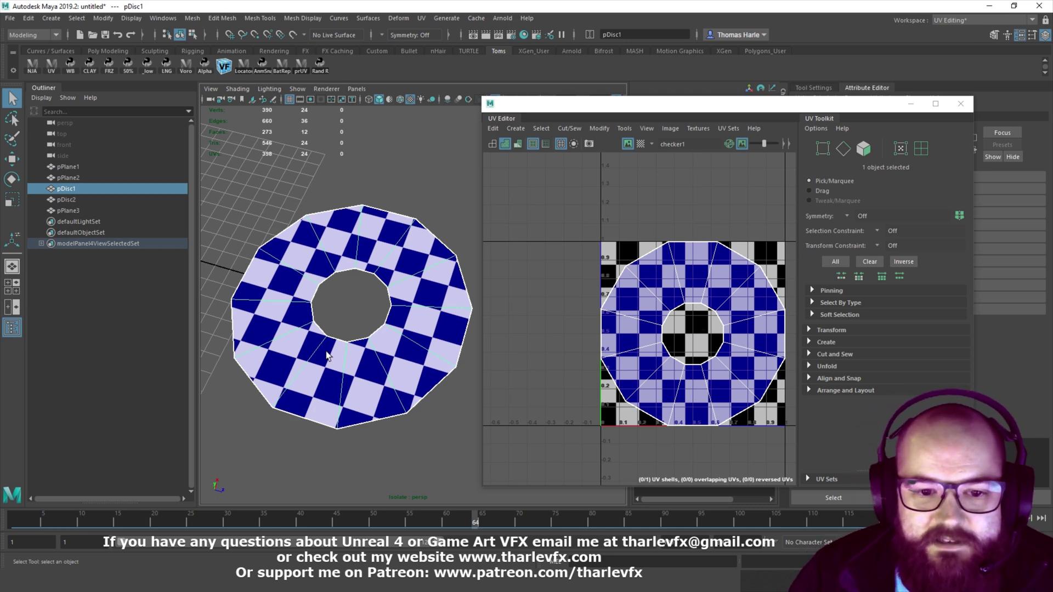
{"action": "left_click", "coordinate": [417, 164]}
{"action": "left_click_drag", "start_coordinate": [417, 163], "coordinate": [447, 217], "text": "alt"}
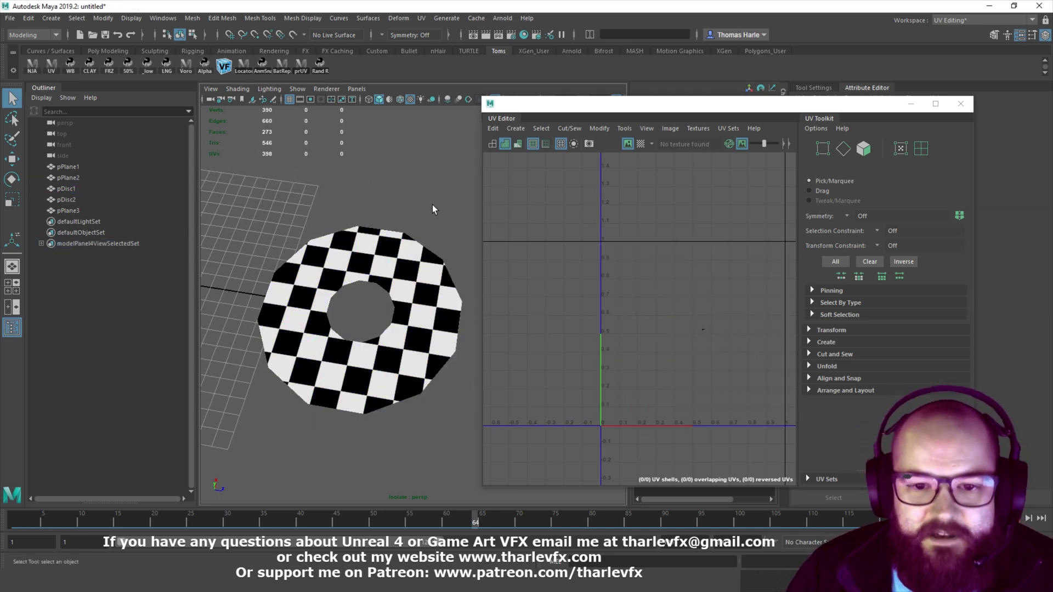
End the isolation of pDisc1, then isolate and frame pDisc2
{"action": "key", "text": "ctrl+1"}
{"action": "left_click", "coordinate": [417, 193]}
{"action": "key", "text": "f"}
{"action": "key", "text": "ctrl+1"}
{"action": "middle_click_drag", "start_coordinate": [429, 317], "coordinate": [336, 299], "text": "alt"}
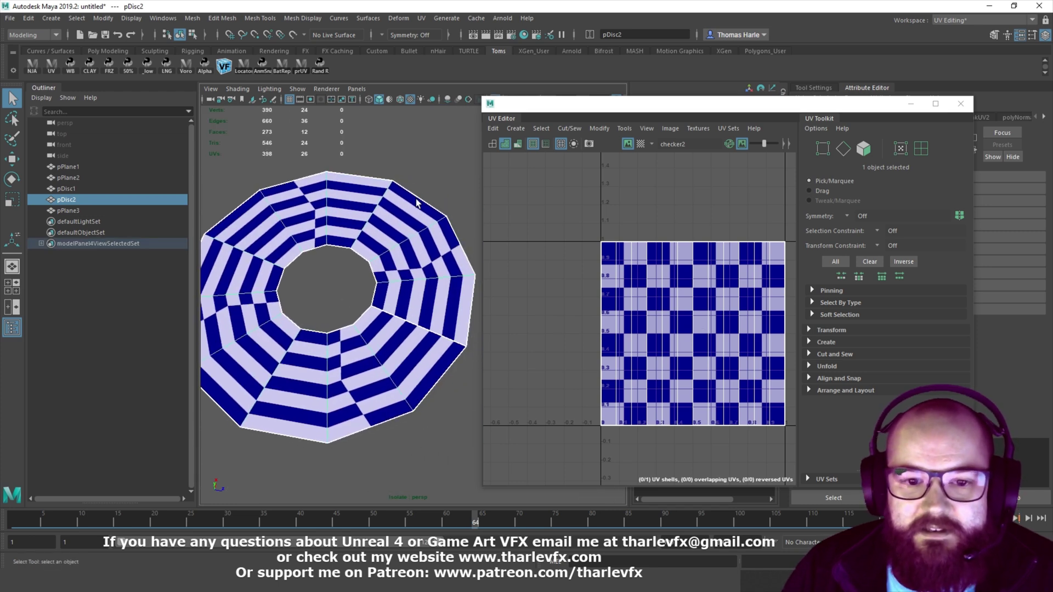
Compare the ring-shaped checker mapping on pDisc2 with its square UV layout, framed in the UV Editor
{"action": "left_click", "coordinate": [419, 182]}
{"action": "left_click", "coordinate": [310, 315]}
{"action": "left_click_drag", "start_coordinate": [310, 315], "coordinate": [352, 274], "text": "alt"}
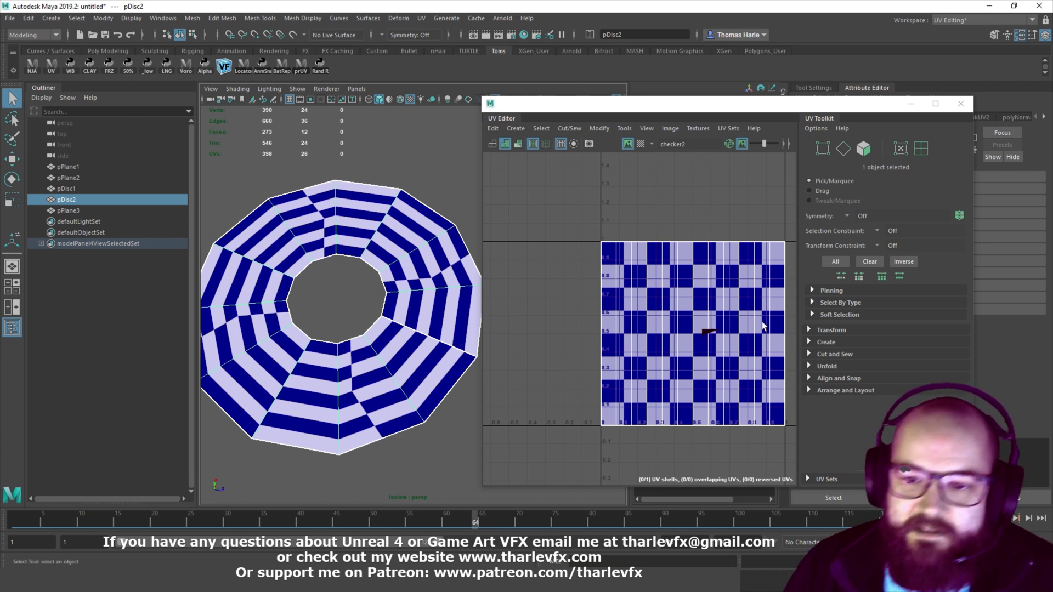
{"action": "key", "text": "f"}
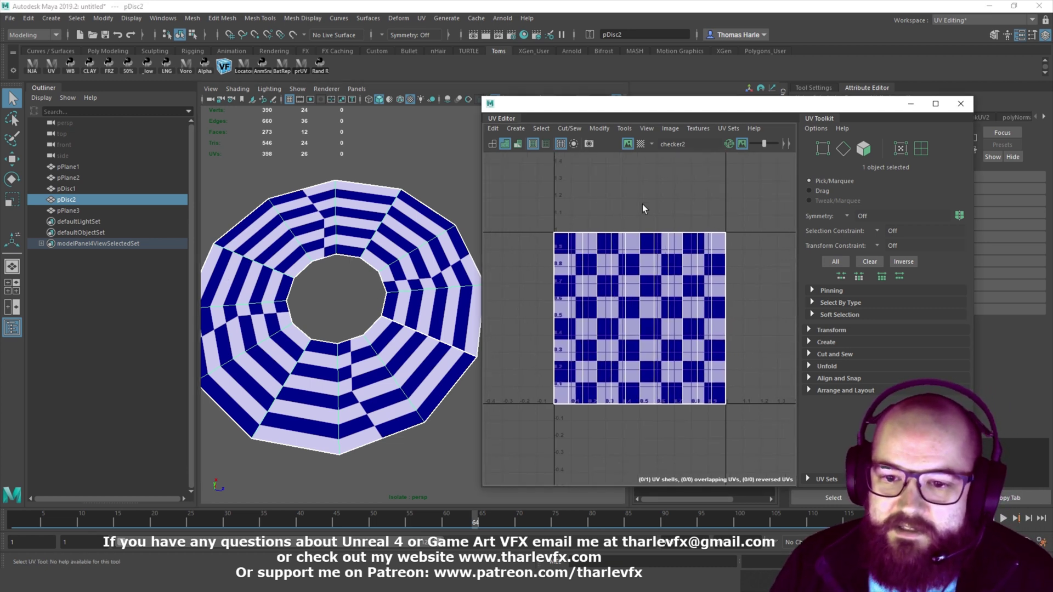
Select the upper and lower UV rows of pDisc2 in turn to compare them with the disc's inner and outer edges
{"action": "right_click_drag", "start_coordinate": [610, 273], "coordinate": [622, 225]}
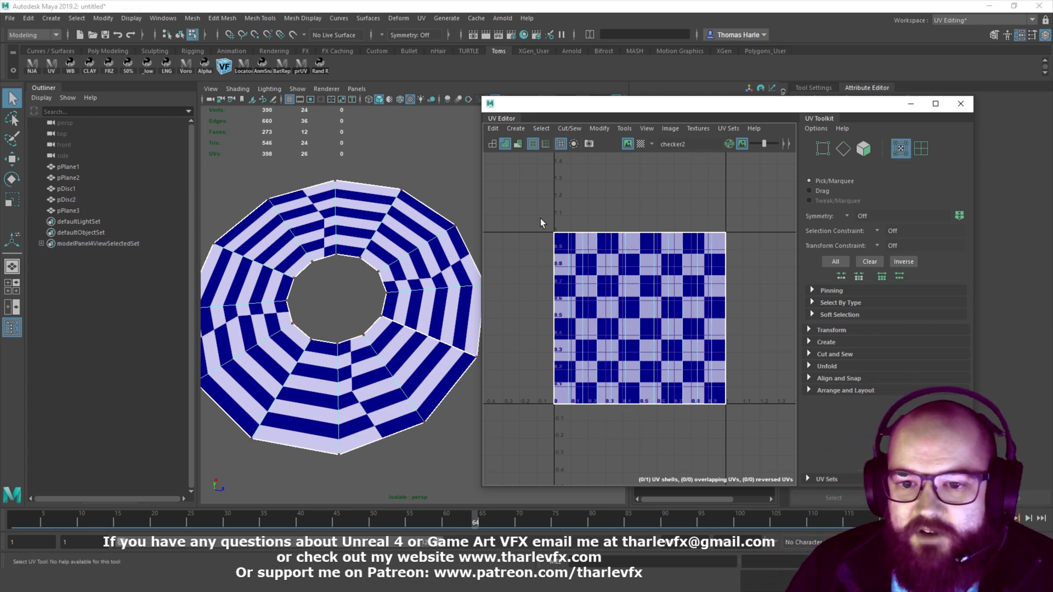
{"action": "left_click_drag", "start_coordinate": [544, 220], "coordinate": [781, 256]}
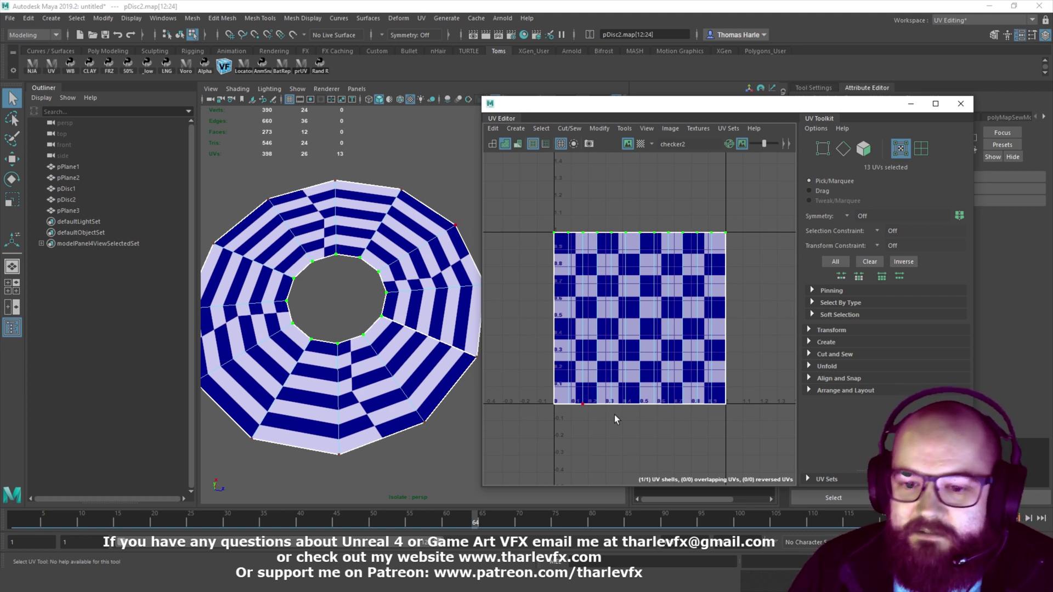
{"action": "left_click_drag", "start_coordinate": [520, 385], "coordinate": [763, 430]}
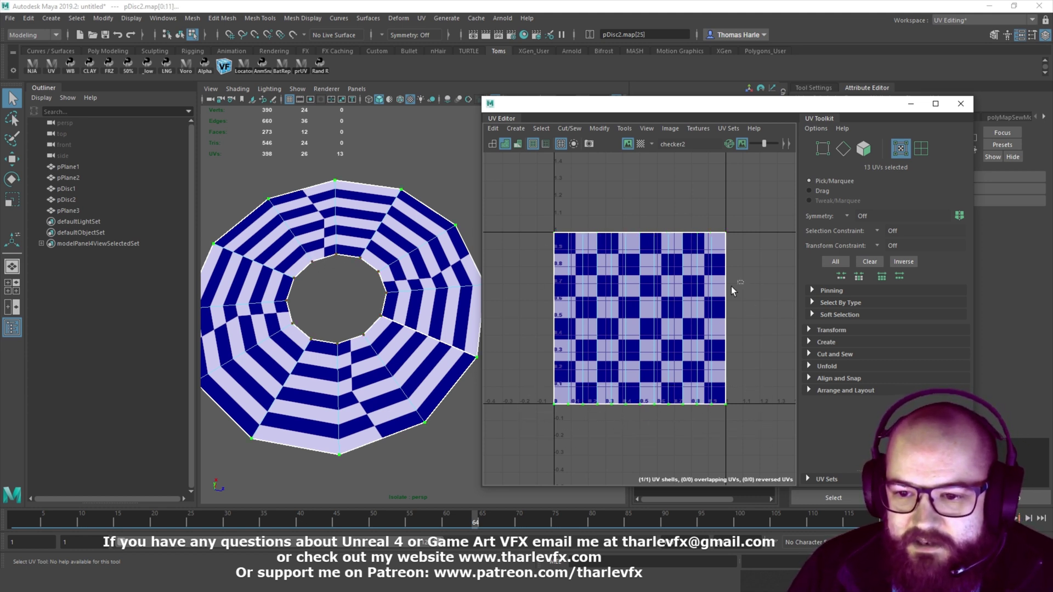
{"action": "left_click", "coordinate": [510, 325]}
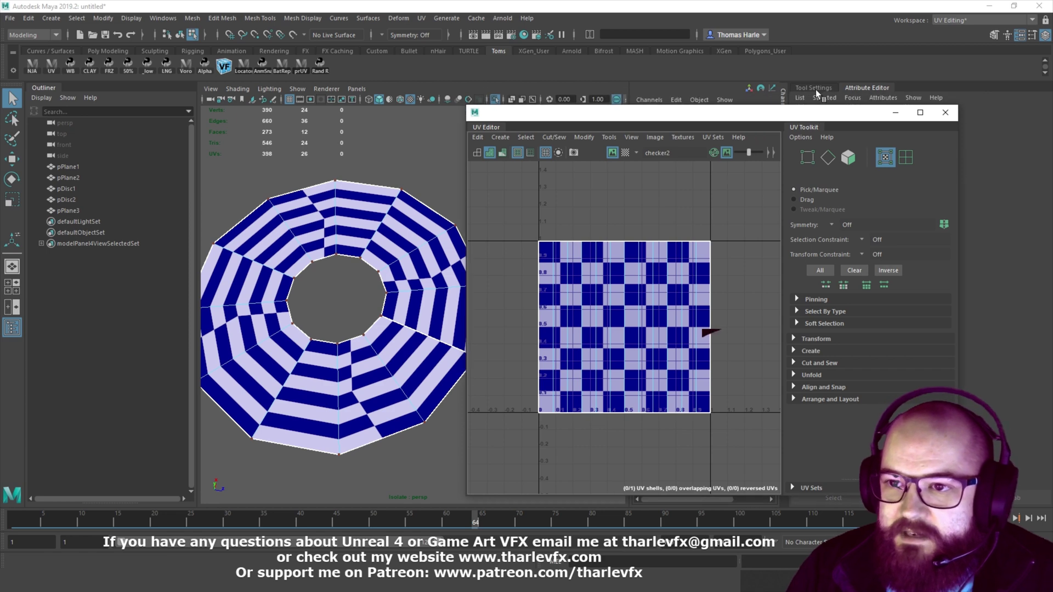
Return pDisc2 to object selection and move the UV Editor clear of the material attributes
{"action": "left_click_drag", "start_coordinate": [830, 109], "coordinate": [788, 115]}
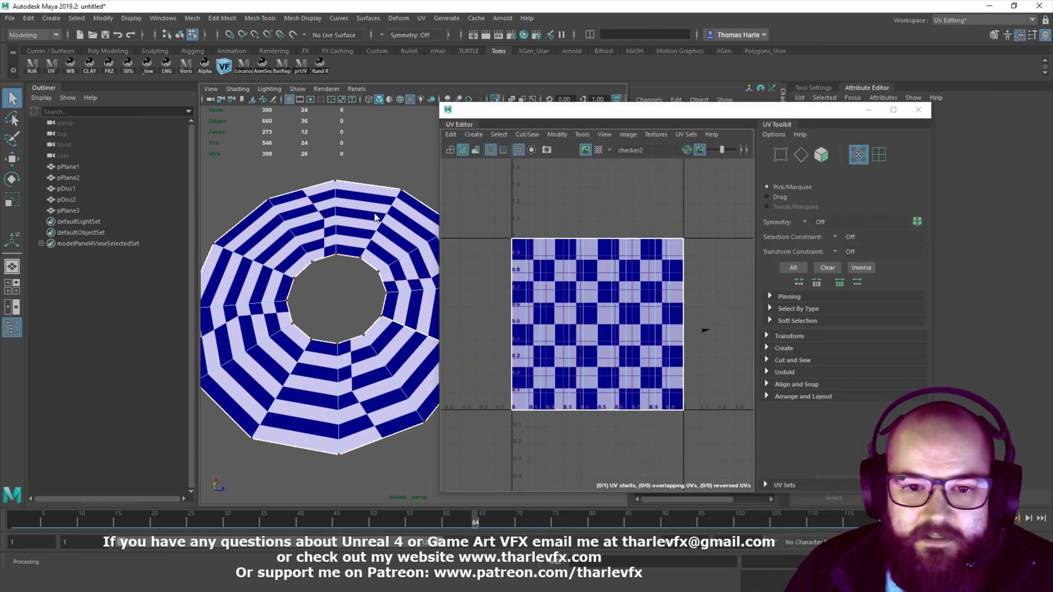
{"action": "key", "text": "F8"}
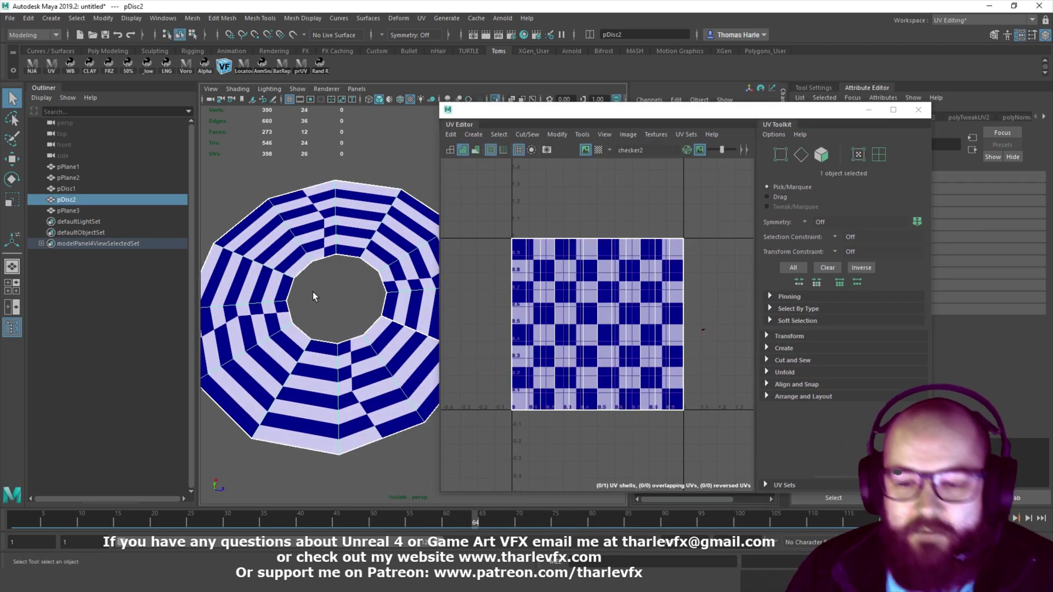
{"action": "left_click_drag", "start_coordinate": [844, 109], "coordinate": [820, 90]}
{"action": "left_click_drag", "start_coordinate": [741, 90], "coordinate": [721, 198]}
{"action": "right_click_drag", "start_coordinate": [337, 232], "coordinate": [383, 175]}
{"action": "scroll", "coordinate": [1011, 120], "scroll_direction": "down", "scroll_amount": 8}
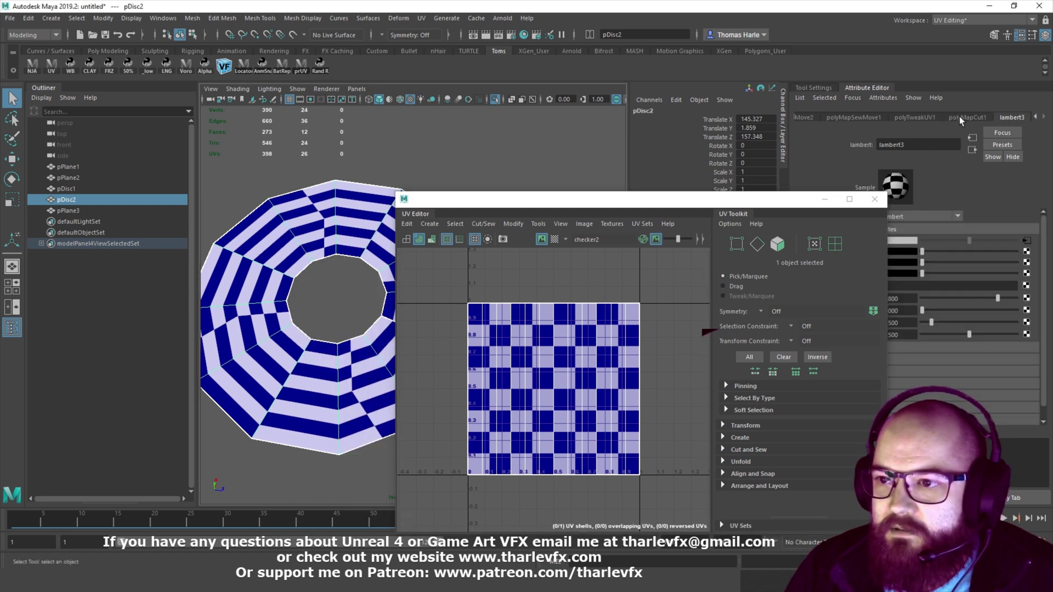
Open the placement settings of checker2, minimize the UV Editor, and shift the texture's U offset to 0.840
{"action": "left_click", "coordinate": [975, 137]}
{"action": "left_click", "coordinate": [975, 137]}
{"action": "left_click_drag", "start_coordinate": [791, 205], "coordinate": [856, 132]}
{"action": "left_click", "coordinate": [891, 128]}
{"action": "mouse_move", "coordinate": [902, 323]}
{"action": "left_mouse_down", "text": "ctrl"}
{"action": "mouse_move", "coordinate": [1008, 341]}
{"action": "mouse_move", "coordinate": [932, 328]}
{"action": "mouse_move", "coordinate": [1042, 334]}
{"action": "mouse_move", "coordinate": [910, 324]}
{"action": "left_mouse_up", "text": "ctrl"}
Examine the checker pattern where it crosses pDisc2's radial segment edges, with and without the disc selected
{"action": "mouse_move", "coordinate": [278, 310]}
{"action": "left_mouse_down", "text": "alt"}
{"action": "mouse_move", "coordinate": [299, 323]}
{"action": "mouse_move", "coordinate": [290, 308]}
{"action": "left_mouse_up", "text": "alt"}
{"action": "right_click_drag", "start_coordinate": [410, 299], "coordinate": [450, 320], "text": "alt"}
{"action": "middle_click_drag", "start_coordinate": [450, 319], "coordinate": [404, 330], "text": "alt"}
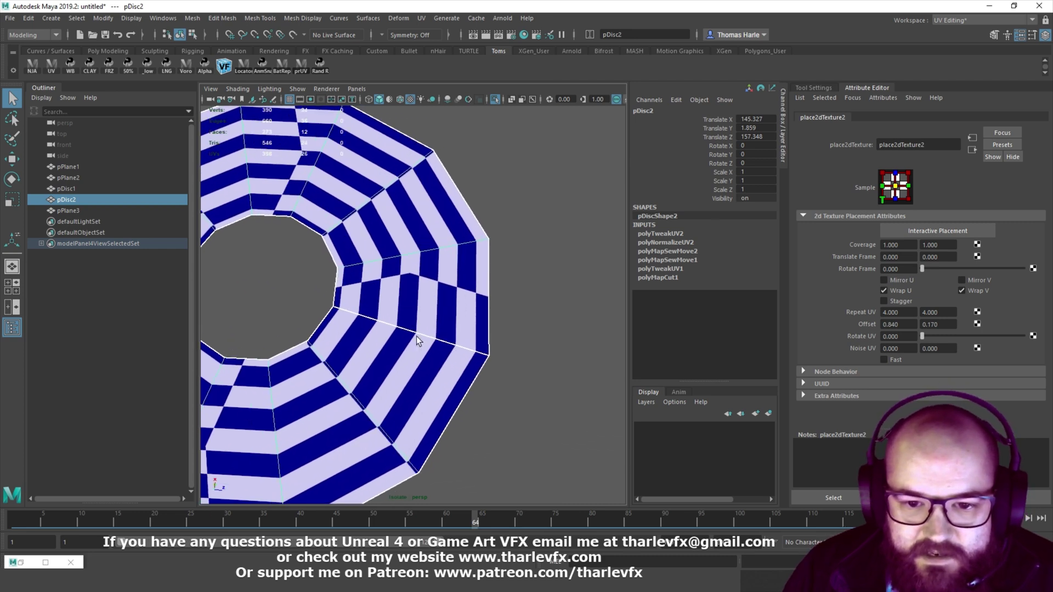
{"action": "left_click", "coordinate": [538, 297]}
{"action": "left_click", "coordinate": [359, 284]}
{"action": "right_click_drag", "start_coordinate": [544, 356], "coordinate": [502, 340], "text": "alt"}
{"action": "middle_click_drag", "start_coordinate": [502, 340], "coordinate": [527, 338], "text": "alt"}
Set the U repeat of checker2's placement to 20, and raise it to 40
{"action": "left_click", "coordinate": [972, 138]}
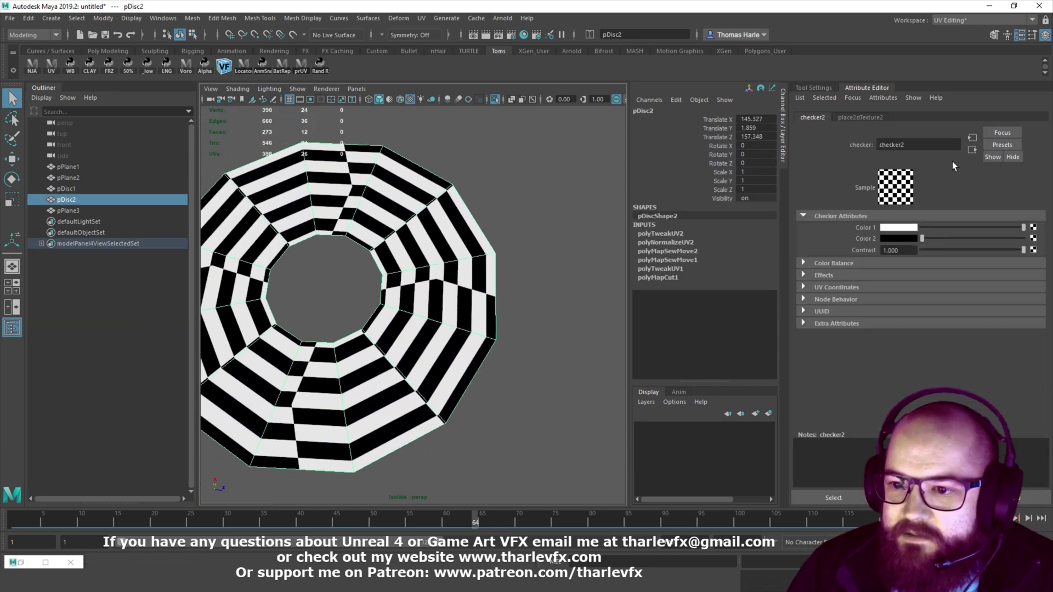
{"action": "left_click", "coordinate": [973, 139]}
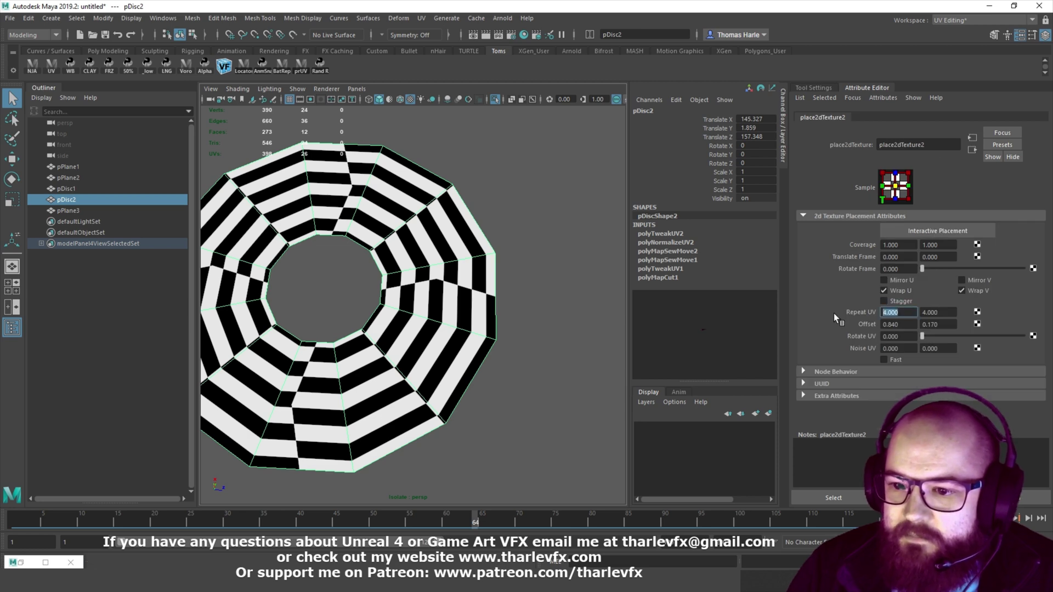
{"action": "type", "text": "20"}
{"action": "key", "text": "Return"}
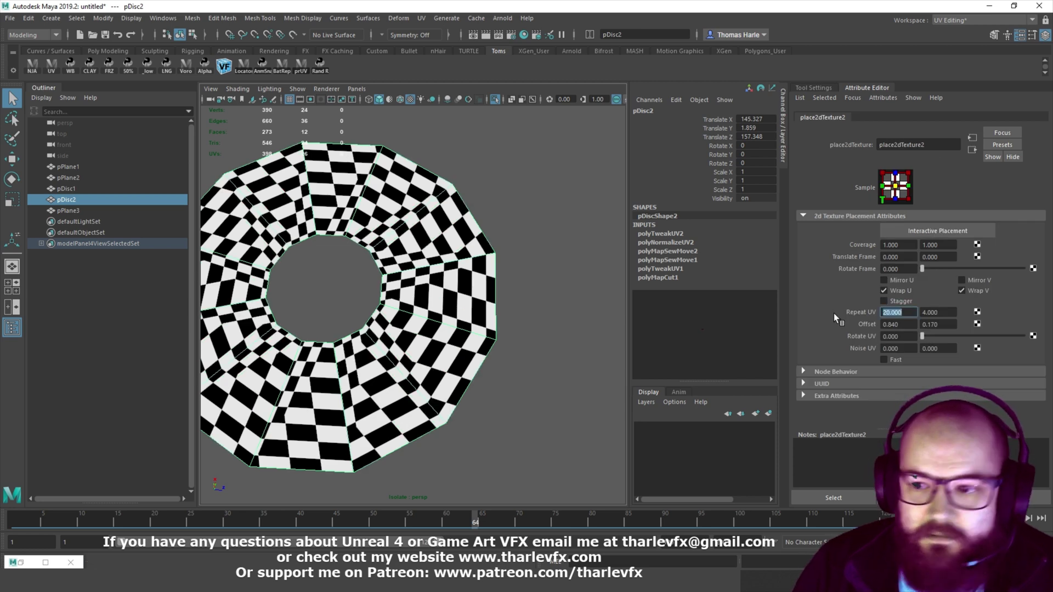
{"action": "type", "text": "40"}
{"action": "key", "text": "Return"}
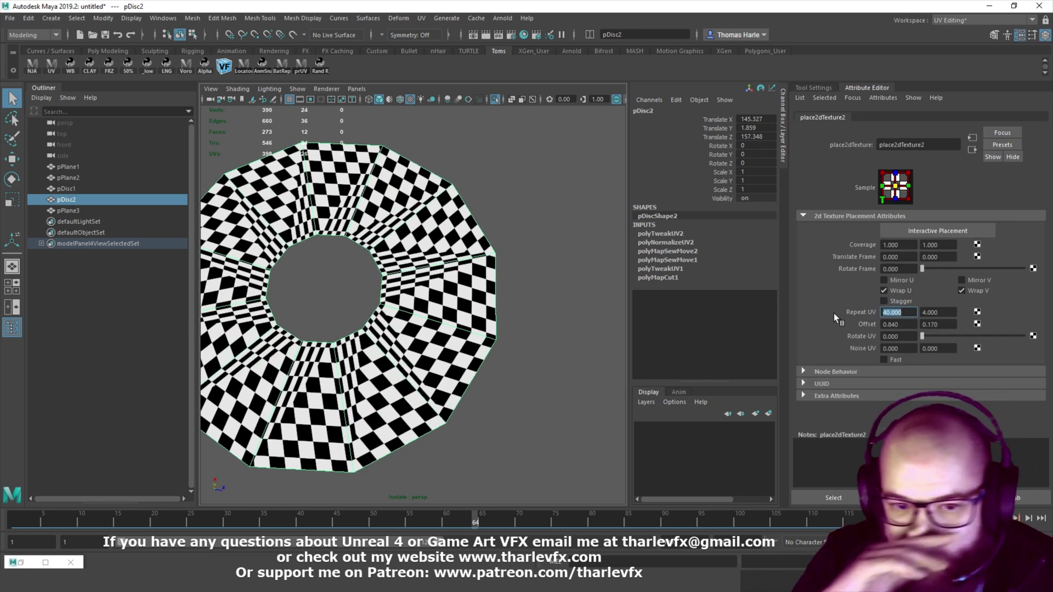
Compare pDisc2's segment geometry in plain shading with its textured checker display
{"action": "middle_click_drag", "start_coordinate": [255, 247], "coordinate": [284, 248], "text": "alt"}
{"action": "left_click", "coordinate": [548, 178]}
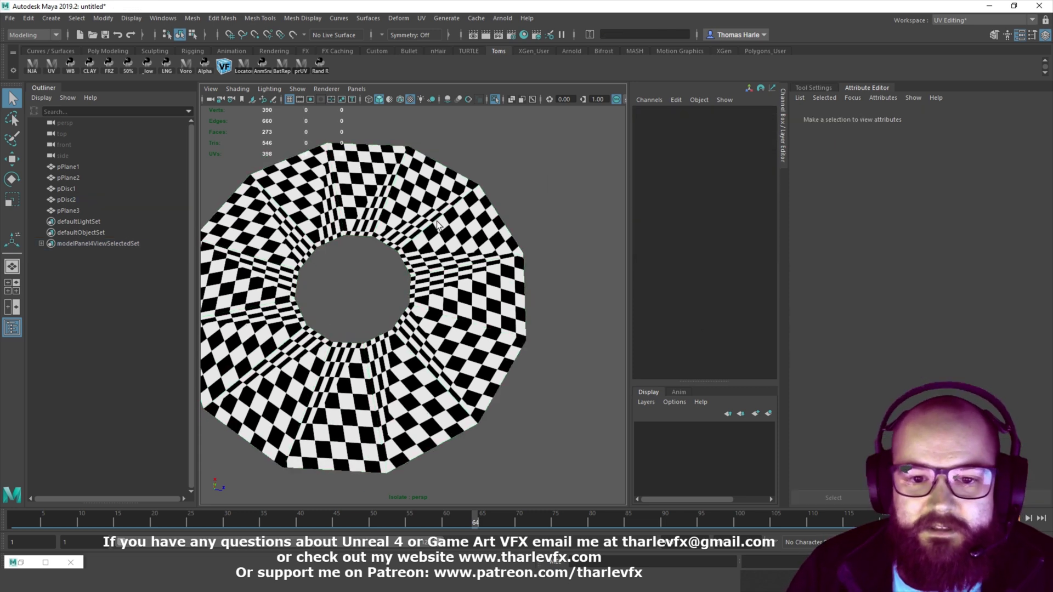
{"action": "left_click", "coordinate": [473, 196]}
{"action": "left_click_drag", "start_coordinate": [473, 197], "coordinate": [455, 241], "text": "alt"}
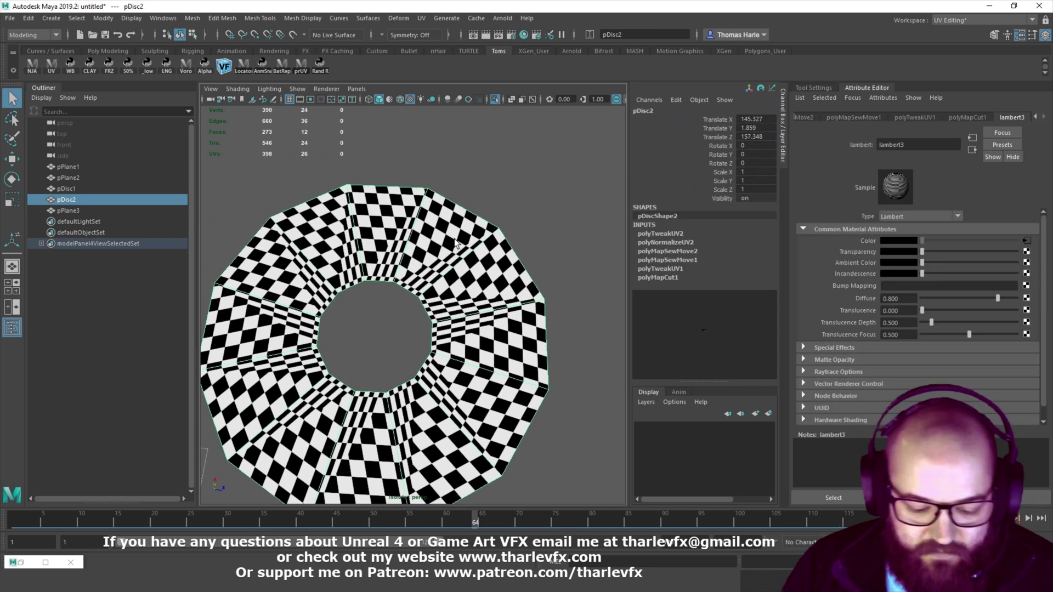
{"action": "key", "text": "5"}
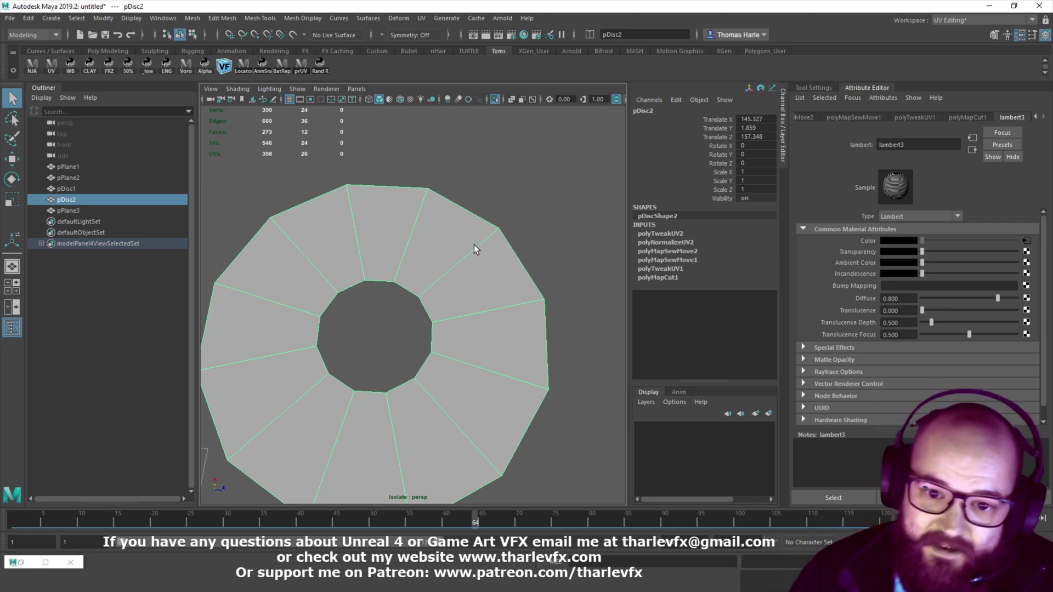
{"action": "key", "text": "6"}
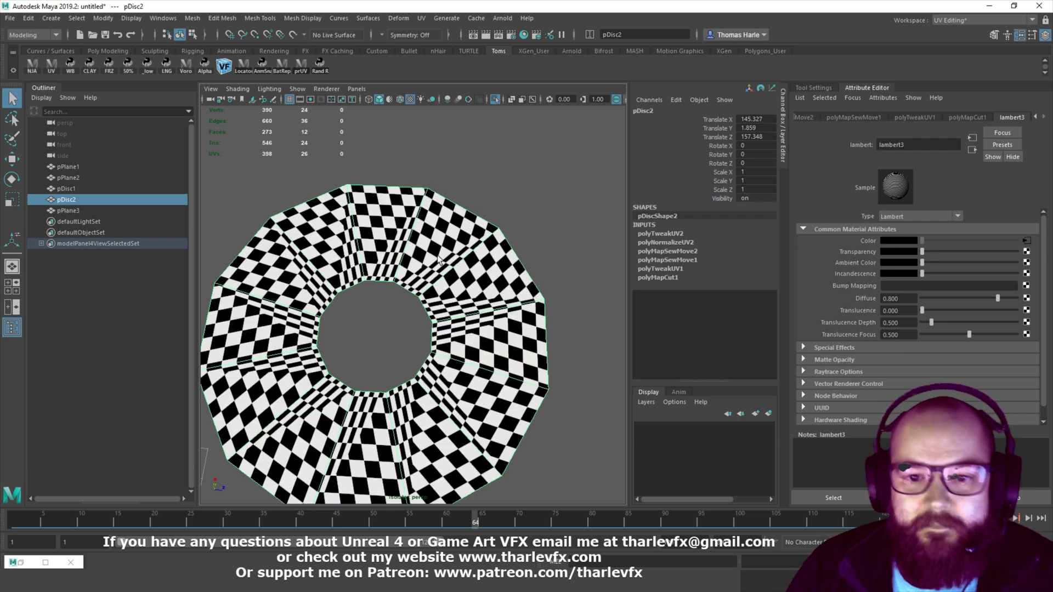
Insert three concentric edge loops around pDisc2 by splitting its radial edges
{"action": "right_click_drag", "start_coordinate": [441, 260], "coordinate": [455, 236]}
{"action": "left_click", "coordinate": [463, 262]}
{"action": "right_click_drag", "start_coordinate": [583, 220], "coordinate": [609, 257], "text": "shift"}
{"action": "left_click", "coordinate": [320, 207]}
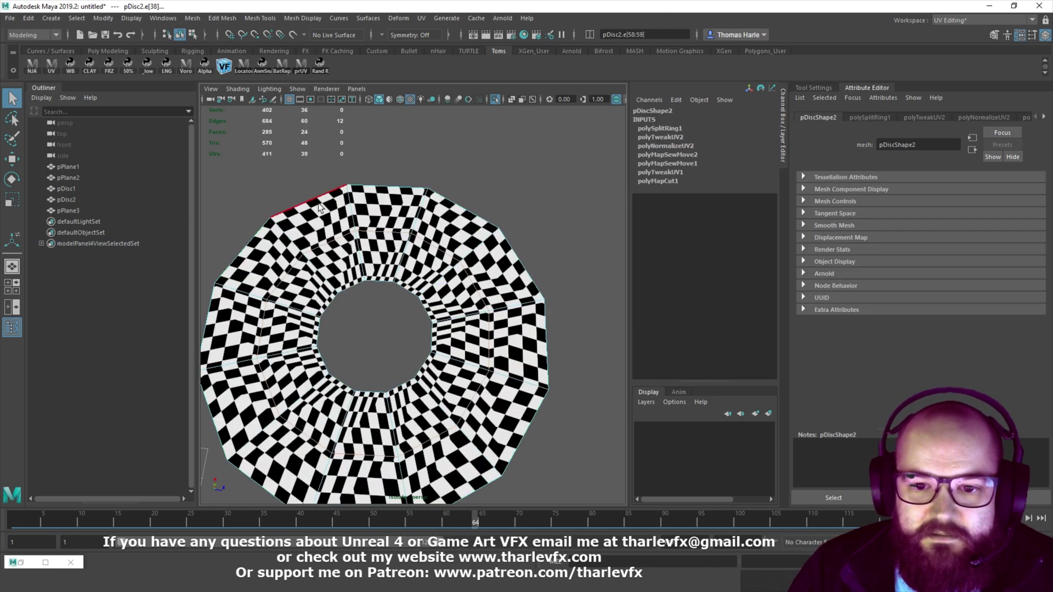
{"action": "left_click", "coordinate": [442, 285]}
{"action": "left_click", "coordinate": [399, 272]}
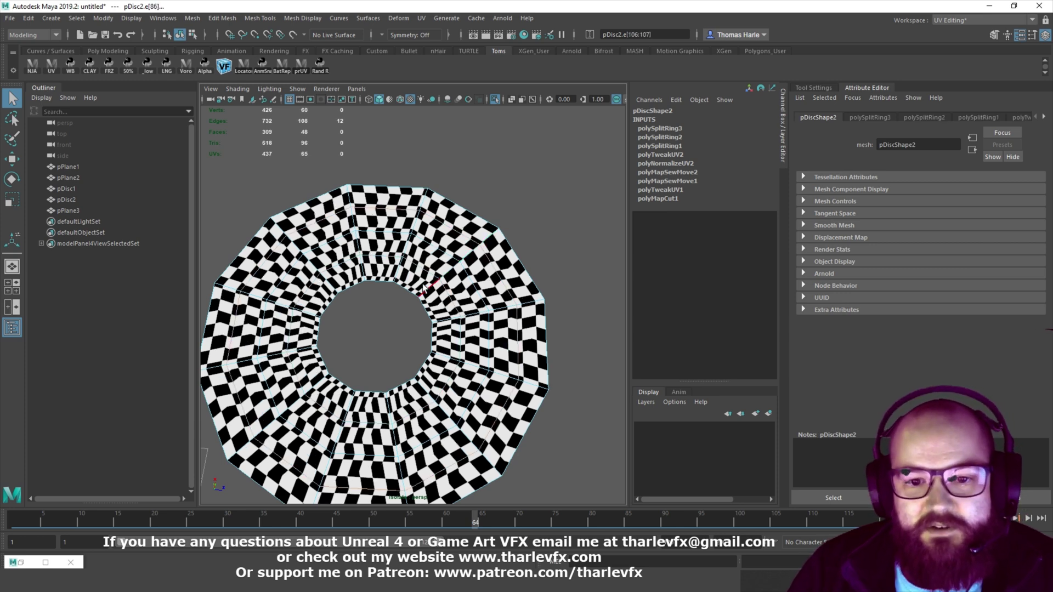
{"action": "left_click", "coordinate": [540, 187]}
Insert four more concentric edge loops between the existing rings of pDisc2
{"action": "middle_click_drag", "start_coordinate": [417, 267], "coordinate": [392, 289], "text": "alt"}
{"action": "right_click_drag", "start_coordinate": [392, 289], "coordinate": [486, 343], "text": "alt"}
{"action": "left_click_drag", "start_coordinate": [486, 343], "coordinate": [439, 356], "text": "alt"}
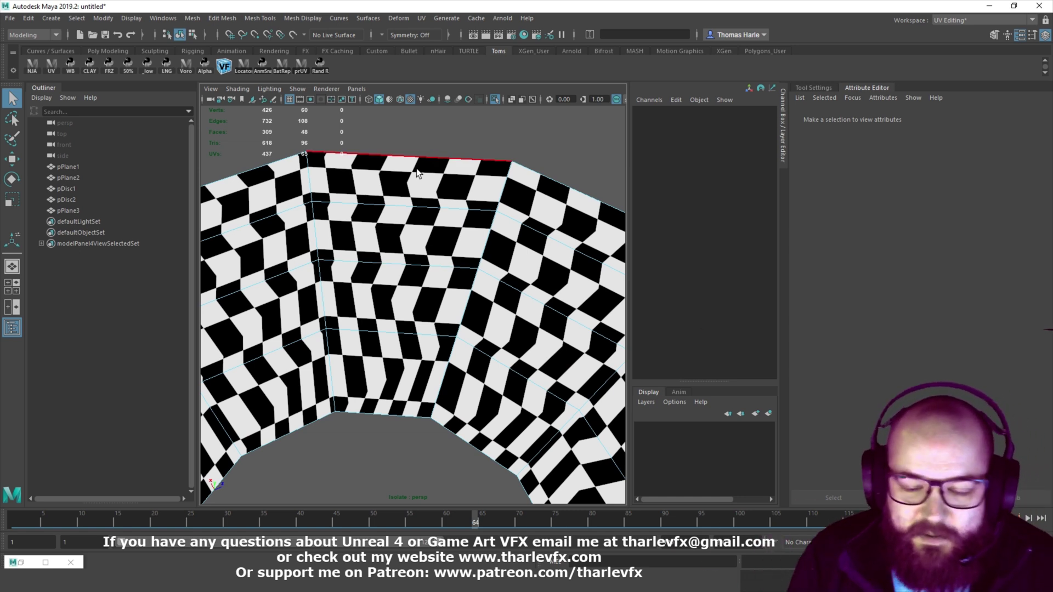
{"action": "right_click_drag", "start_coordinate": [421, 211], "coordinate": [421, 286], "text": "alt"}
{"action": "left_click_drag", "start_coordinate": [421, 285], "coordinate": [459, 237], "text": "alt"}
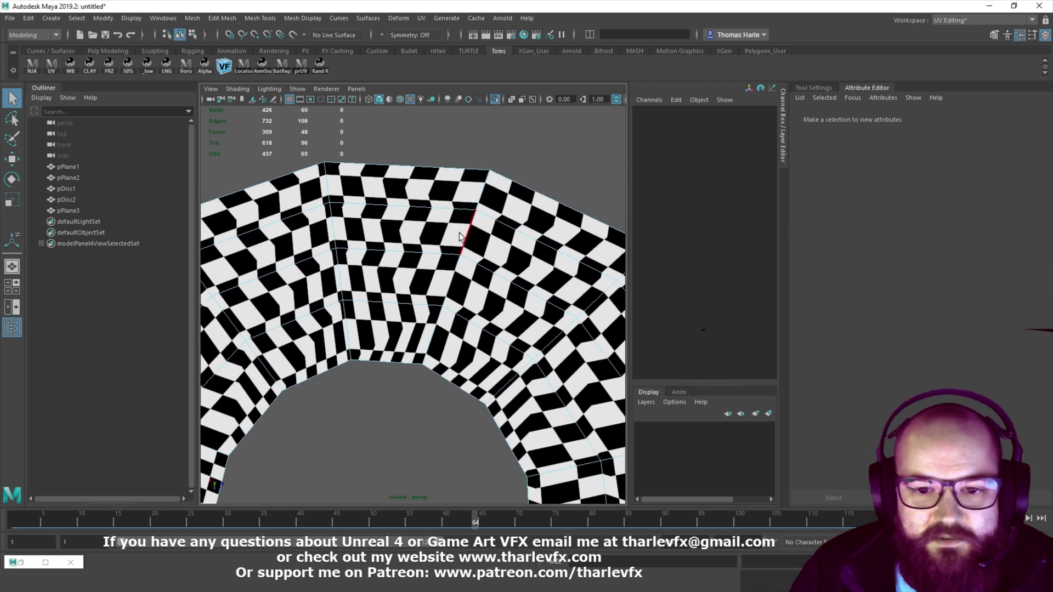
{"action": "left_click", "coordinate": [434, 341]}
{"action": "key", "text": "g"}
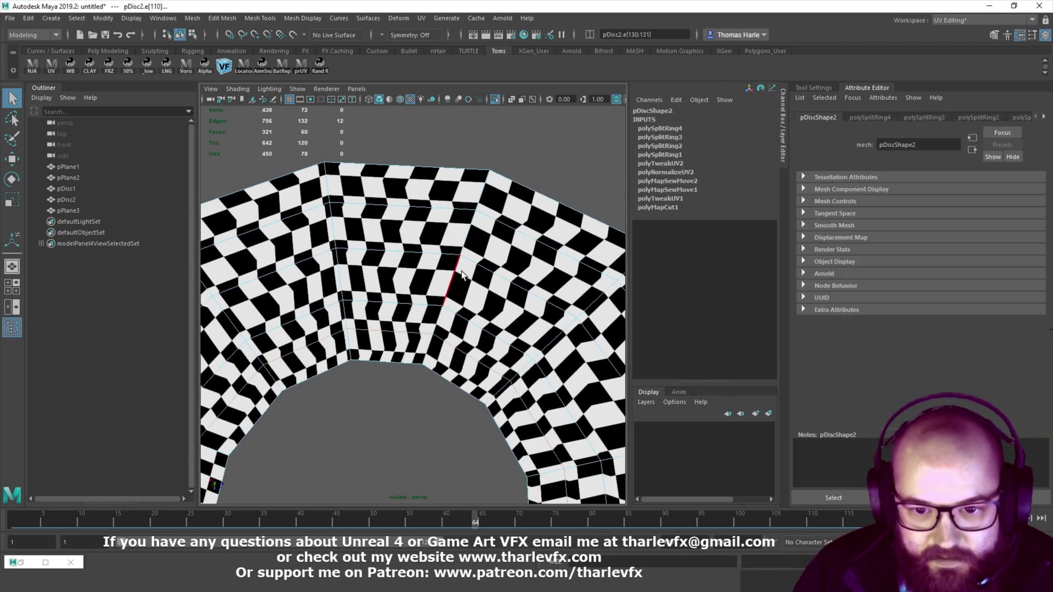
{"action": "left_click", "coordinate": [449, 278]}
{"action": "key", "text": "g"}
{"action": "left_click", "coordinate": [475, 215]}
{"action": "key", "text": "g"}
{"action": "left_click", "coordinate": [484, 185]}
{"action": "key", "text": "g"}
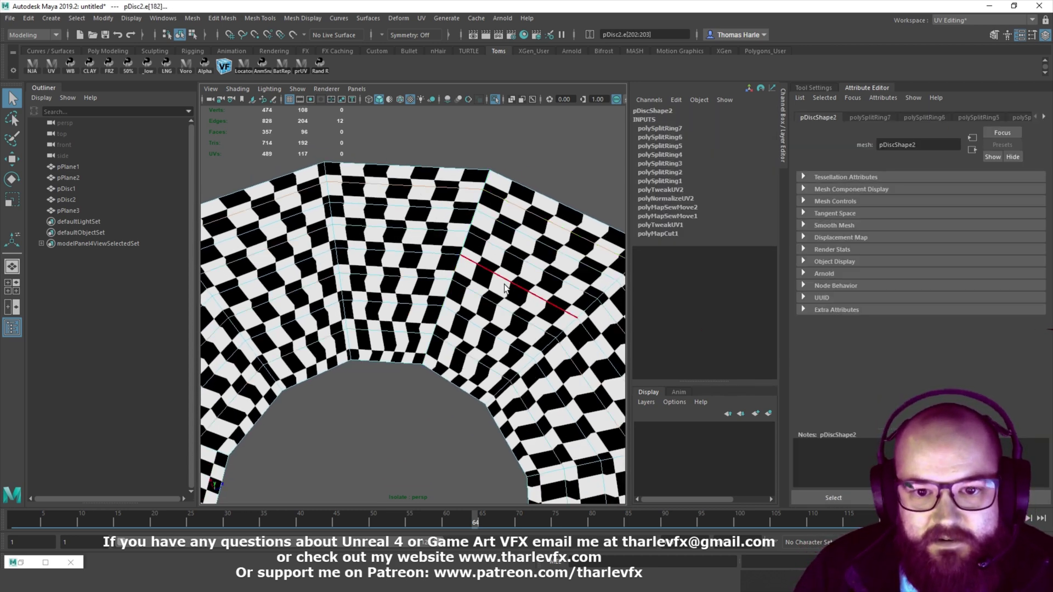
Return to object selection and examine how the checker pattern bends around the subdivided pDisc2
{"action": "right_click_drag", "start_coordinate": [487, 260], "coordinate": [464, 252], "text": "alt"}
{"action": "left_click", "coordinate": [477, 239]}
{"action": "left_click_drag", "start_coordinate": [477, 240], "coordinate": [421, 265], "text": "alt"}
{"action": "right_click_drag", "start_coordinate": [421, 265], "coordinate": [473, 240]}
{"action": "left_click", "coordinate": [565, 218]}
{"action": "left_click_drag", "start_coordinate": [517, 336], "coordinate": [387, 354], "text": "alt"}
{"action": "middle_click_drag", "start_coordinate": [454, 313], "coordinate": [499, 258], "text": "alt"}
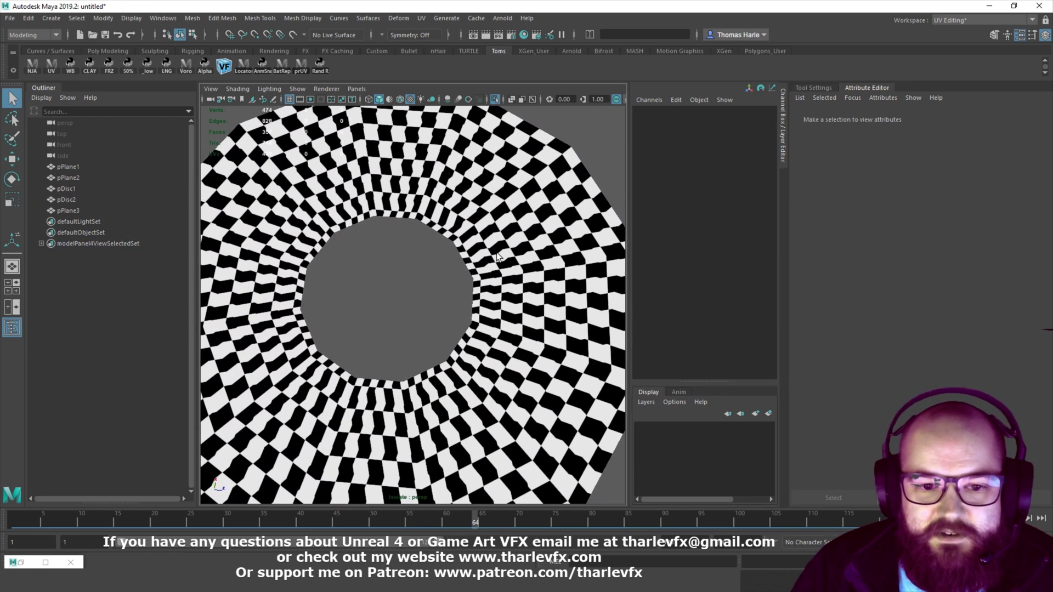
{"action": "right_click_drag", "start_coordinate": [526, 321], "coordinate": [425, 300], "text": "alt"}
{"action": "left_click_drag", "start_coordinate": [425, 301], "coordinate": [420, 310], "text": "alt"}
{"action": "right_click_drag", "start_coordinate": [421, 311], "coordinate": [455, 318], "text": "alt"}
{"action": "left_click_drag", "start_coordinate": [423, 314], "coordinate": [397, 302], "text": "alt"}
Inspect the subdivided pDisc2 from several angles, comparing its checker pattern with and without the selection wireframe
{"action": "key", "text": "ctrl+z"}
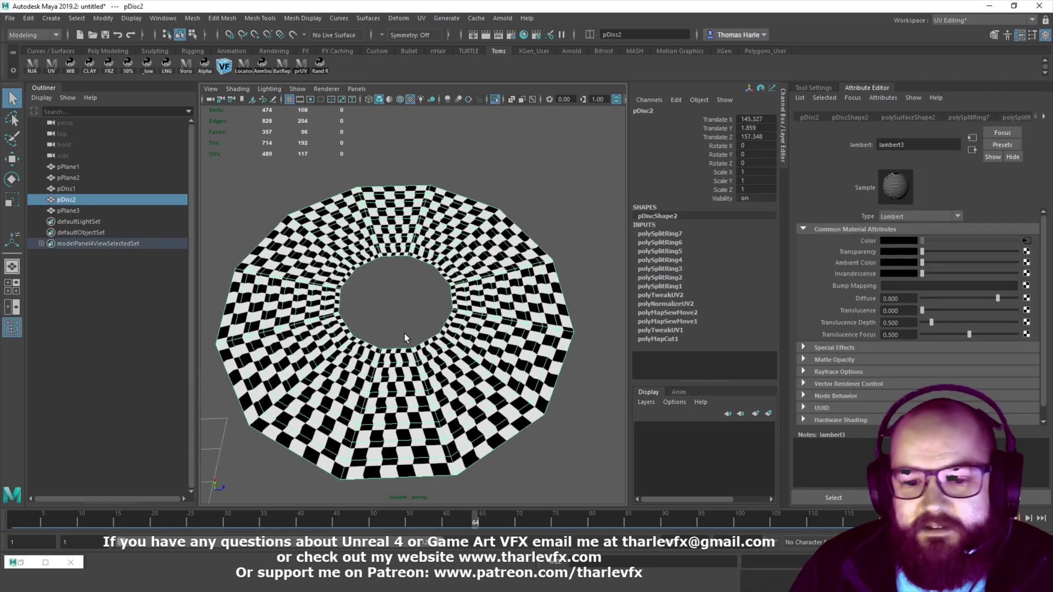
{"action": "left_click_drag", "start_coordinate": [449, 344], "coordinate": [443, 361], "text": "alt"}
{"action": "left_click", "coordinate": [402, 302]}
{"action": "left_click", "coordinate": [441, 243]}
{"action": "right_click_drag", "start_coordinate": [402, 264], "coordinate": [455, 318], "text": "alt"}
{"action": "left_click_drag", "start_coordinate": [455, 319], "coordinate": [467, 300], "text": "alt"}
{"action": "left_click", "coordinate": [413, 171]}
{"action": "left_click_drag", "start_coordinate": [513, 353], "coordinate": [451, 327], "text": "alt"}
{"action": "right_click_drag", "start_coordinate": [525, 404], "coordinate": [329, 383], "text": "alt"}
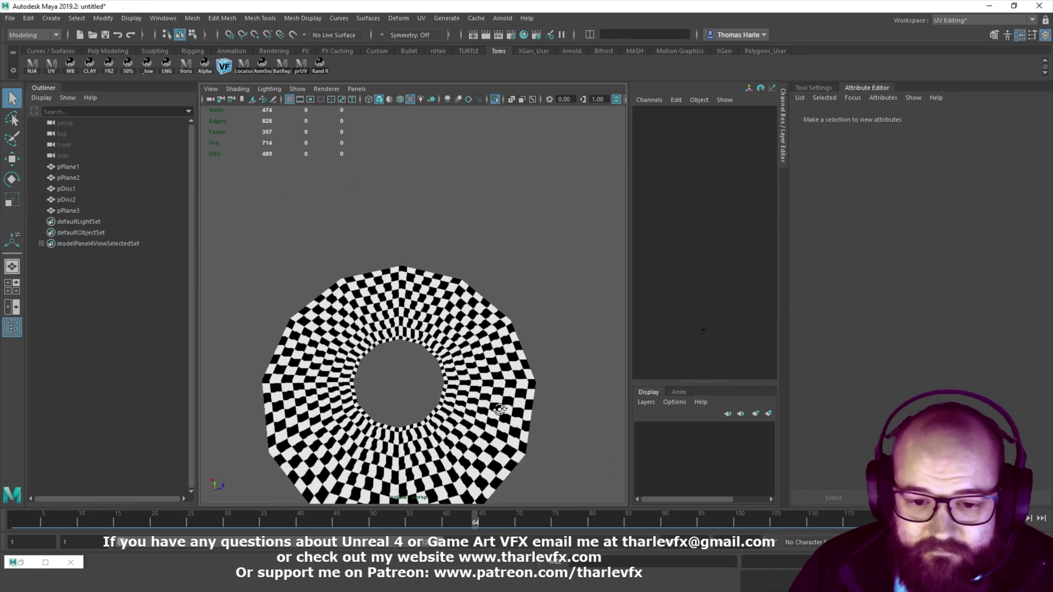
{"action": "left_click_drag", "start_coordinate": [446, 428], "coordinate": [449, 374], "text": "alt"}
{"action": "middle_click_drag", "start_coordinate": [371, 383], "coordinate": [426, 359], "text": "alt"}
{"action": "left_click", "coordinate": [450, 408]}
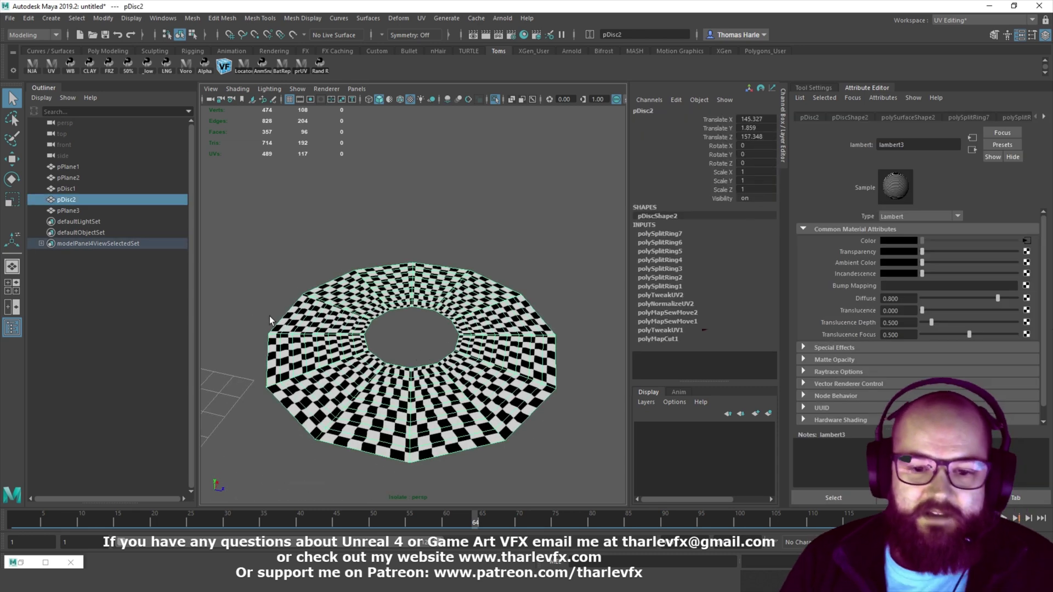
{"action": "left_click_drag", "start_coordinate": [428, 356], "coordinate": [497, 427], "text": "alt"}
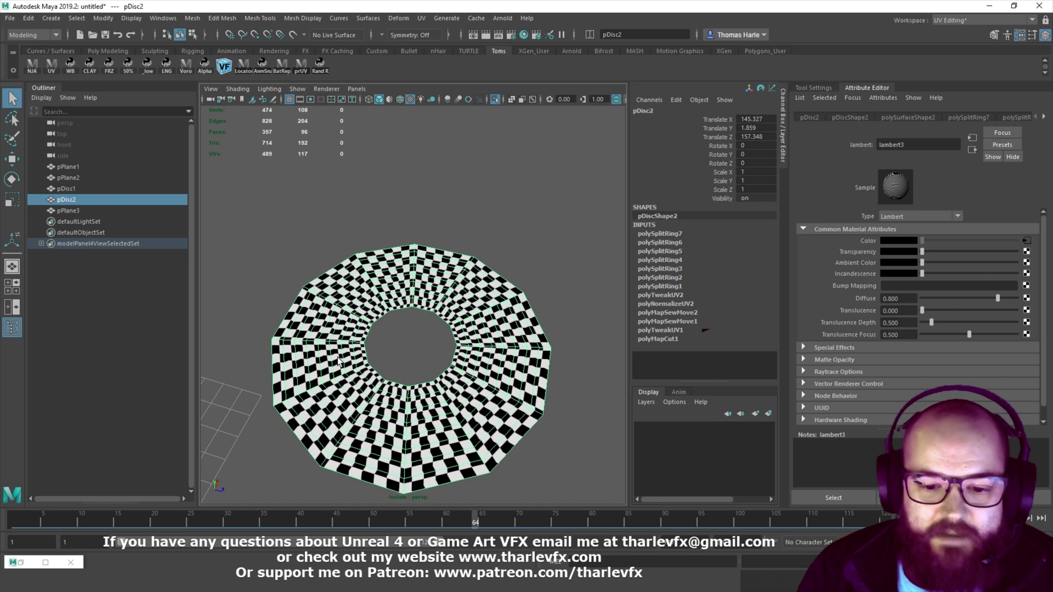
{"action": "left_click", "coordinate": [567, 215]}
{"action": "left_click_drag", "start_coordinate": [539, 300], "coordinate": [453, 284], "text": "alt"}
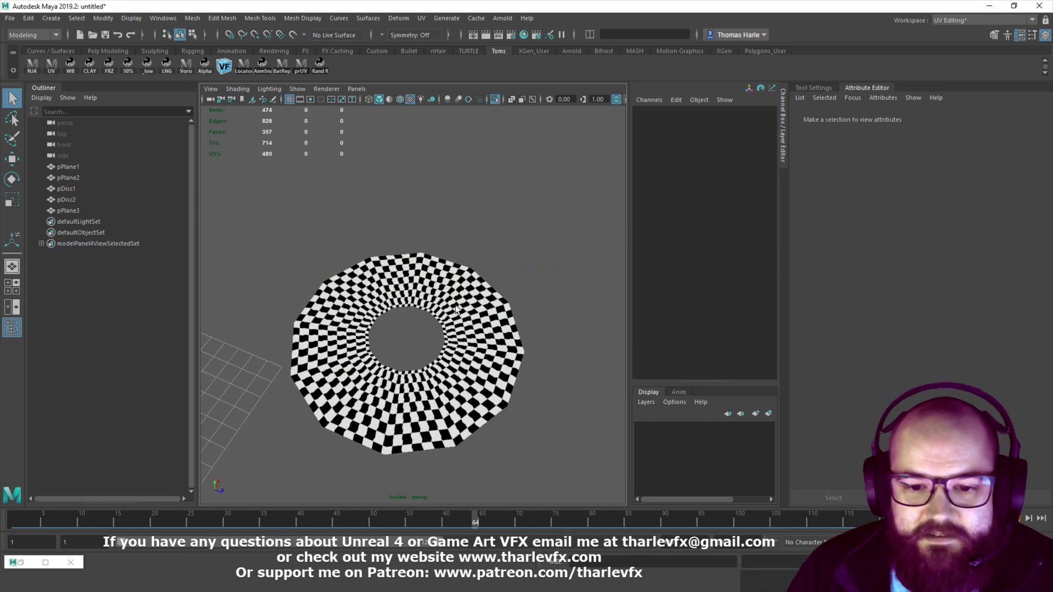
End the isolation of pDisc2, then frame and isolate the curved strip pPlane3
{"action": "right_click_drag", "start_coordinate": [519, 361], "coordinate": [511, 403], "text": "alt"}
{"action": "key", "text": "ctrl+1"}
{"action": "middle_click_drag", "start_coordinate": [520, 392], "coordinate": [433, 285], "text": "alt"}
{"action": "right_click_drag", "start_coordinate": [433, 285], "coordinate": [439, 295], "text": "alt"}
{"action": "left_click_drag", "start_coordinate": [438, 296], "coordinate": [467, 276], "text": "alt"}
{"action": "left_click", "coordinate": [452, 342]}
{"action": "key", "text": "f"}
{"action": "key", "text": "ctrl+1"}
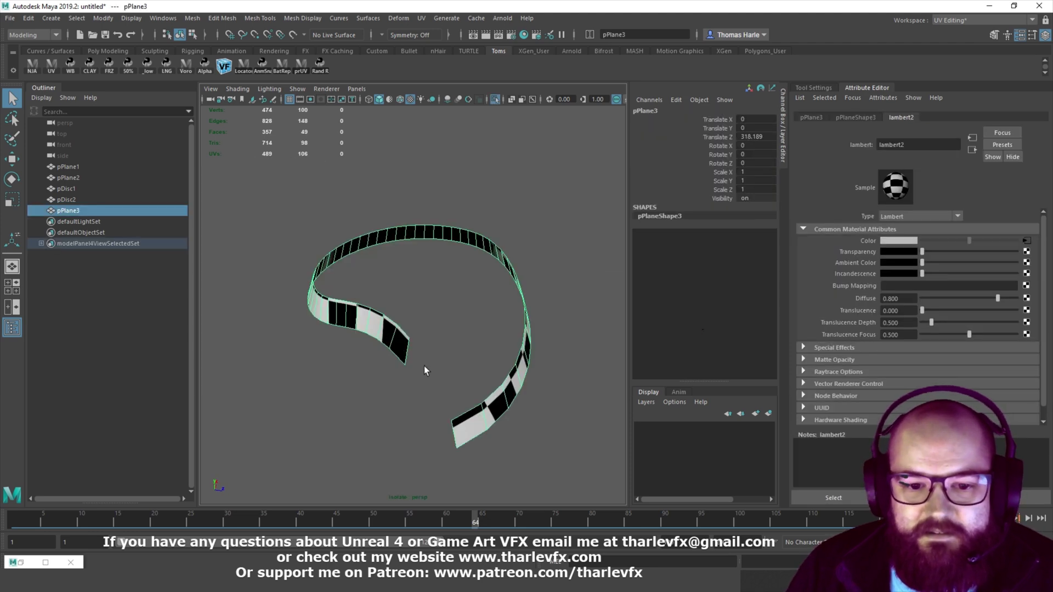
Play the animation and examine from several angles how the checker texture travels along the curved pPlane3 strip
{"action": "left_click_drag", "start_coordinate": [426, 364], "coordinate": [493, 268], "text": "alt"}
{"action": "left_click", "coordinate": [307, 362]}
{"action": "left_click_drag", "start_coordinate": [473, 363], "coordinate": [450, 388], "text": "alt"}
{"action": "left_click_drag", "start_coordinate": [367, 328], "coordinate": [564, 317], "text": "alt"}
{"action": "left_click", "coordinate": [389, 354]}
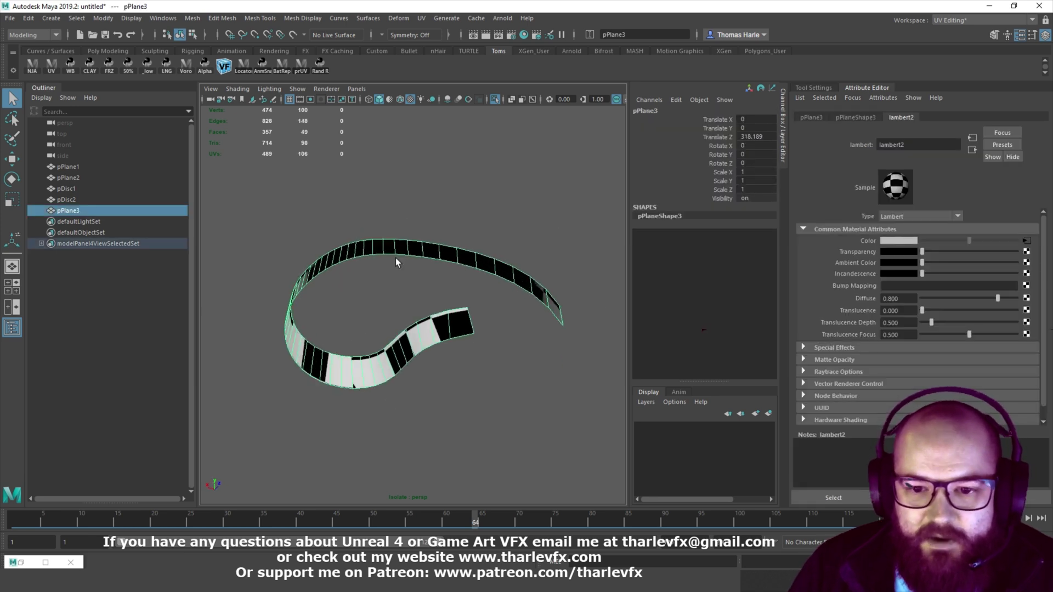
{"action": "left_click_drag", "start_coordinate": [445, 296], "coordinate": [551, 382], "text": "alt"}
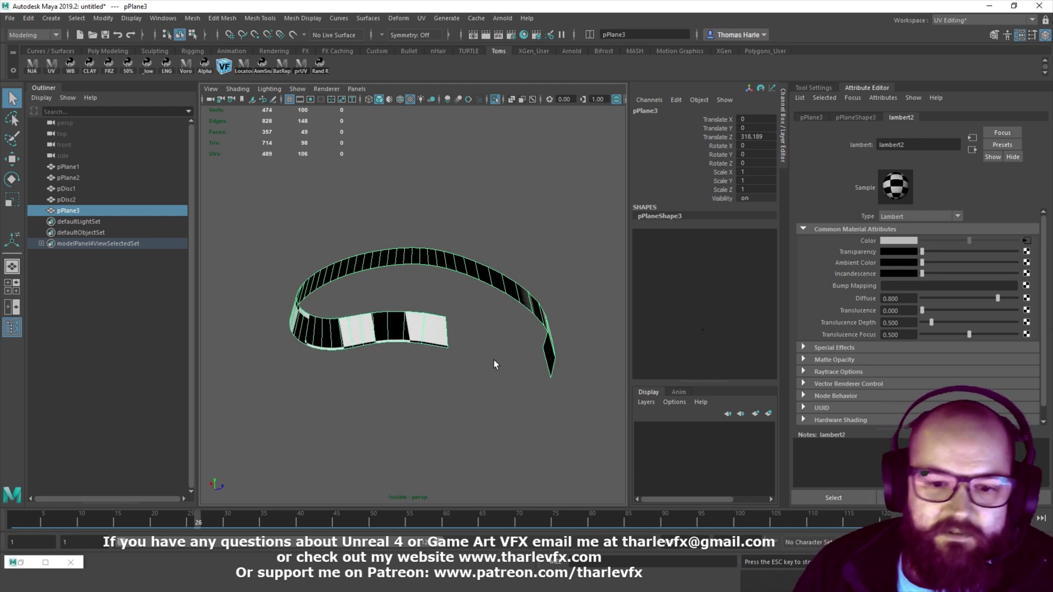
{"action": "left_click_drag", "start_coordinate": [492, 342], "coordinate": [458, 316], "text": "alt"}
{"action": "left_click", "coordinate": [459, 316]}
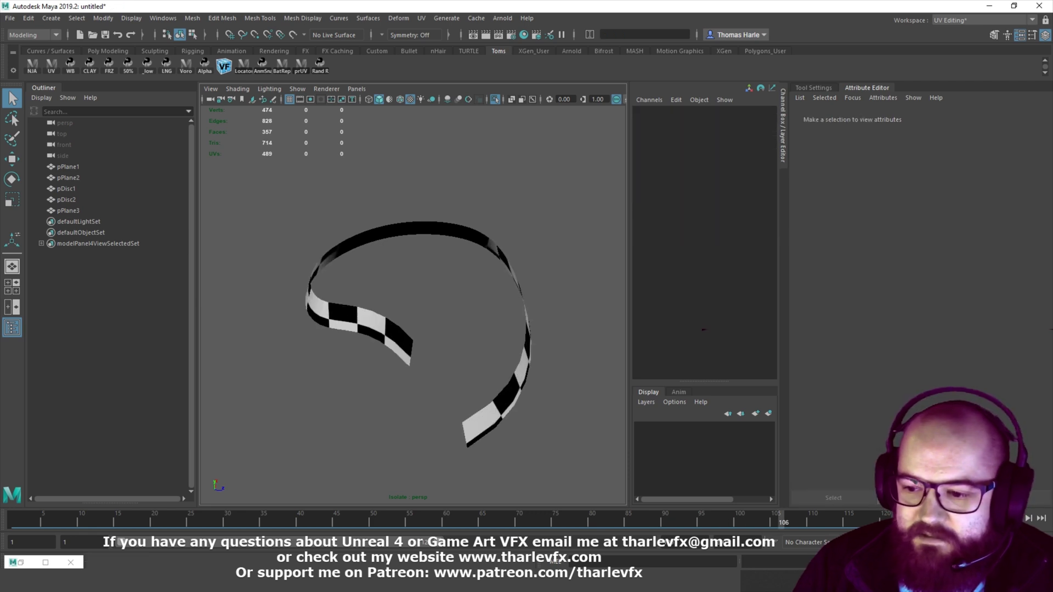
{"action": "left_click", "coordinate": [375, 331]}
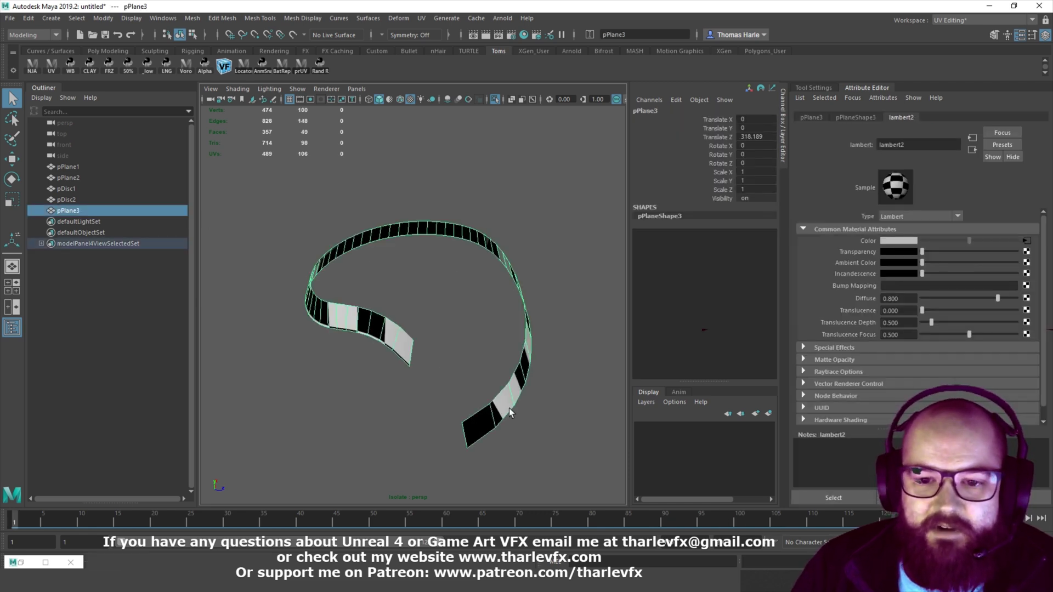
{"action": "left_click_drag", "start_coordinate": [437, 417], "coordinate": [346, 301], "text": "alt"}
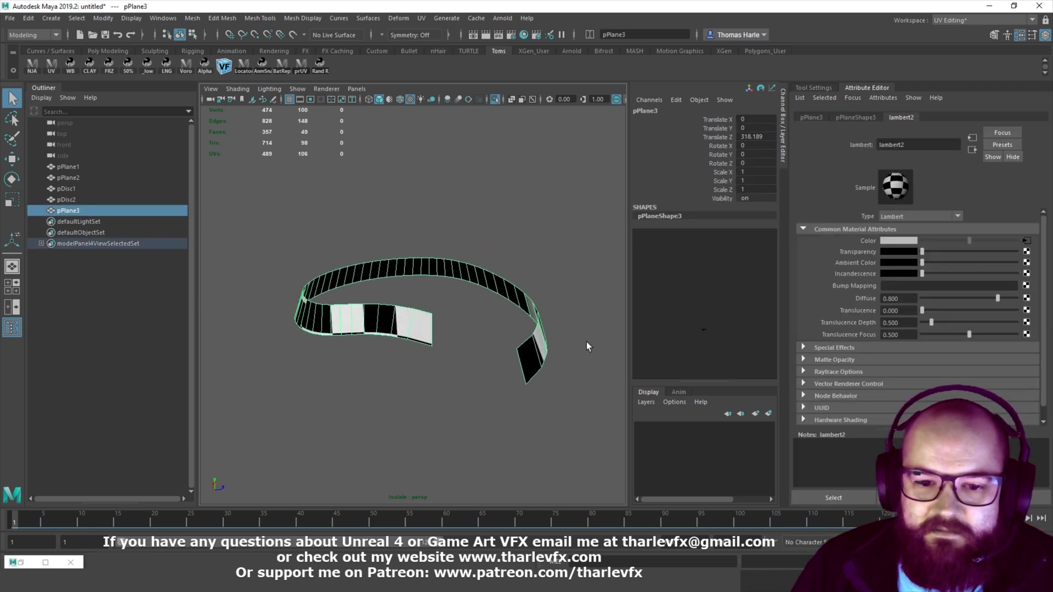
{"action": "left_click_drag", "start_coordinate": [492, 354], "coordinate": [425, 278], "text": "alt"}
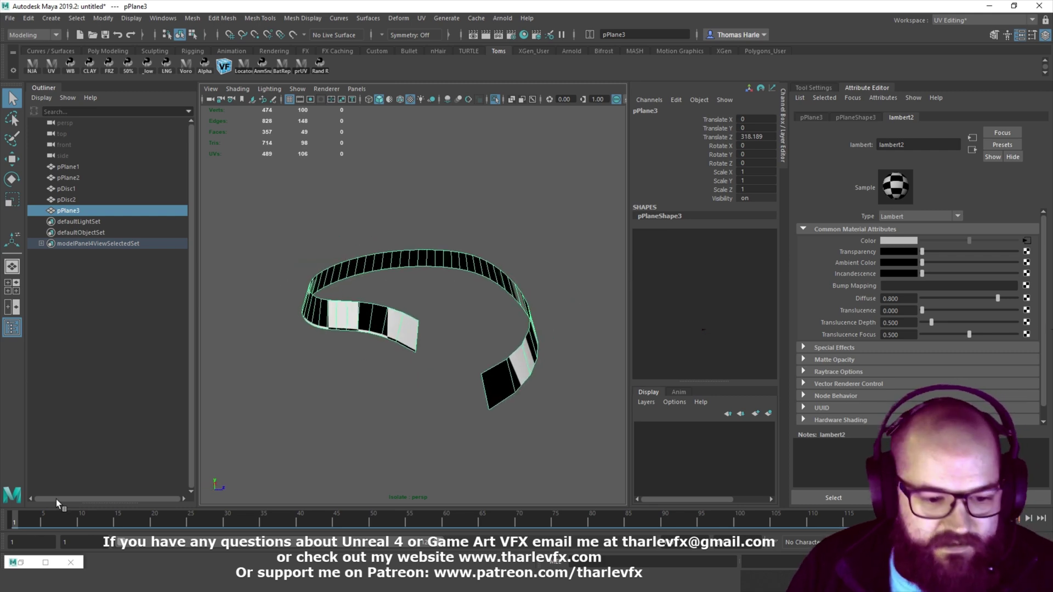
Bring up the UV Editor, show the UV layout of pPlane3 in it and select all of the strip's faces
{"action": "left_click", "coordinate": [21, 562]}
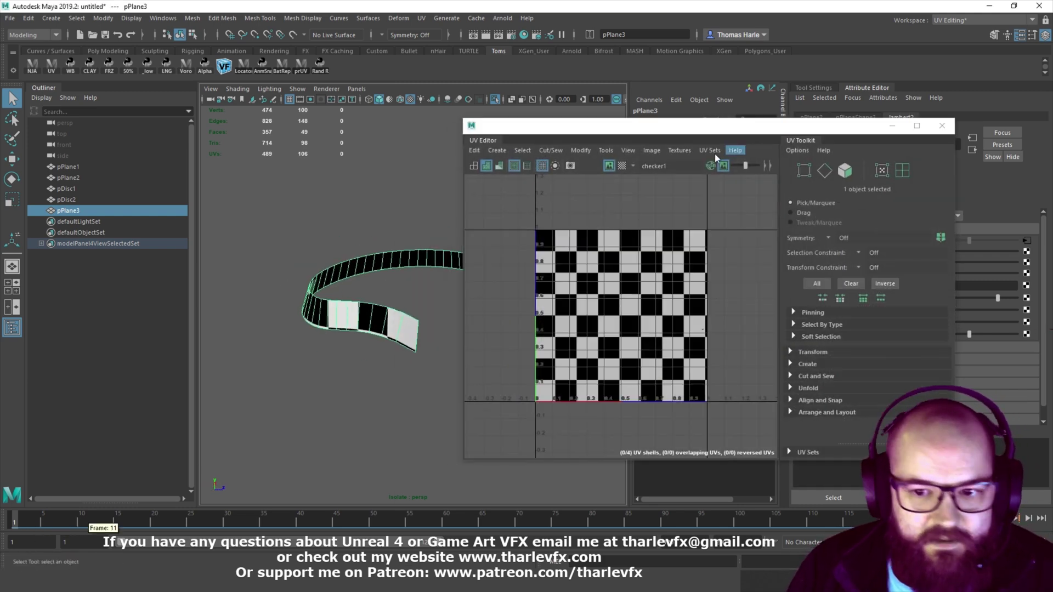
{"action": "left_click", "coordinate": [365, 280]}
{"action": "left_click", "coordinate": [366, 314]}
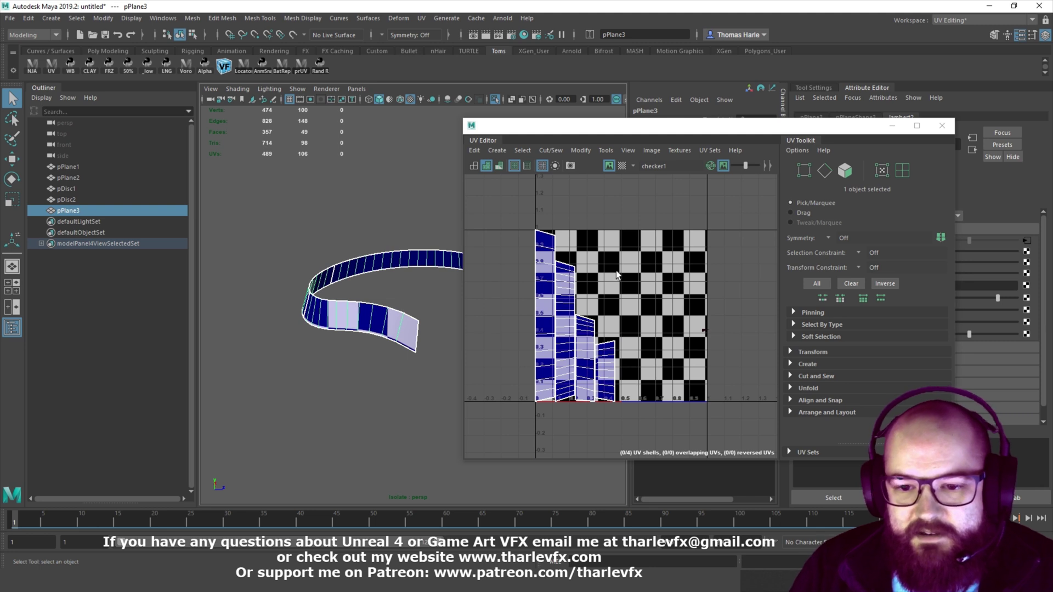
{"action": "key", "text": "ctrl+F11"}
{"action": "middle_click_drag", "start_coordinate": [426, 252], "coordinate": [398, 255], "text": "alt"}
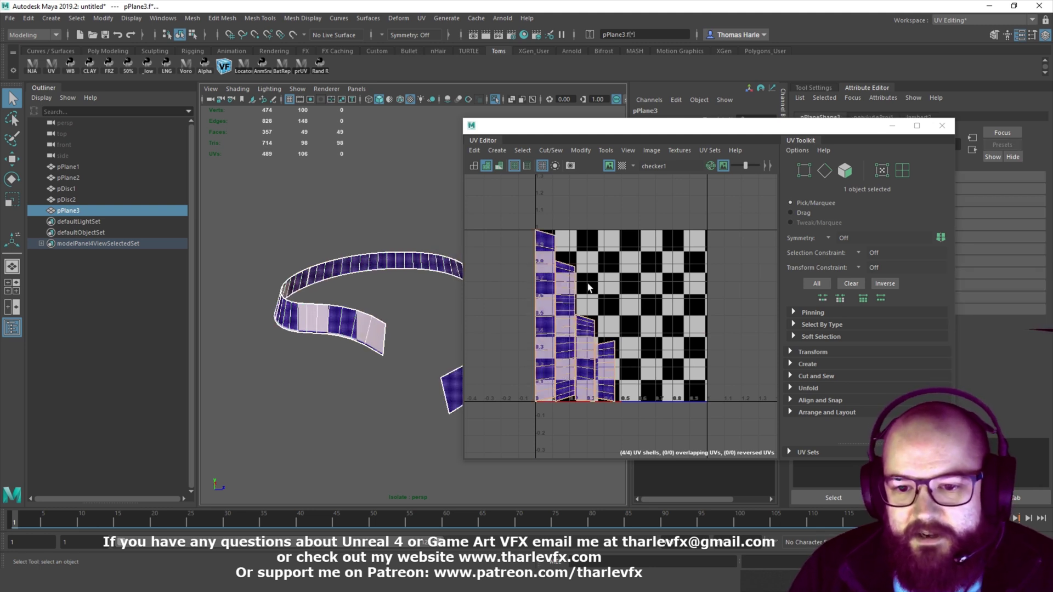
{"action": "left_click", "coordinate": [607, 332]}
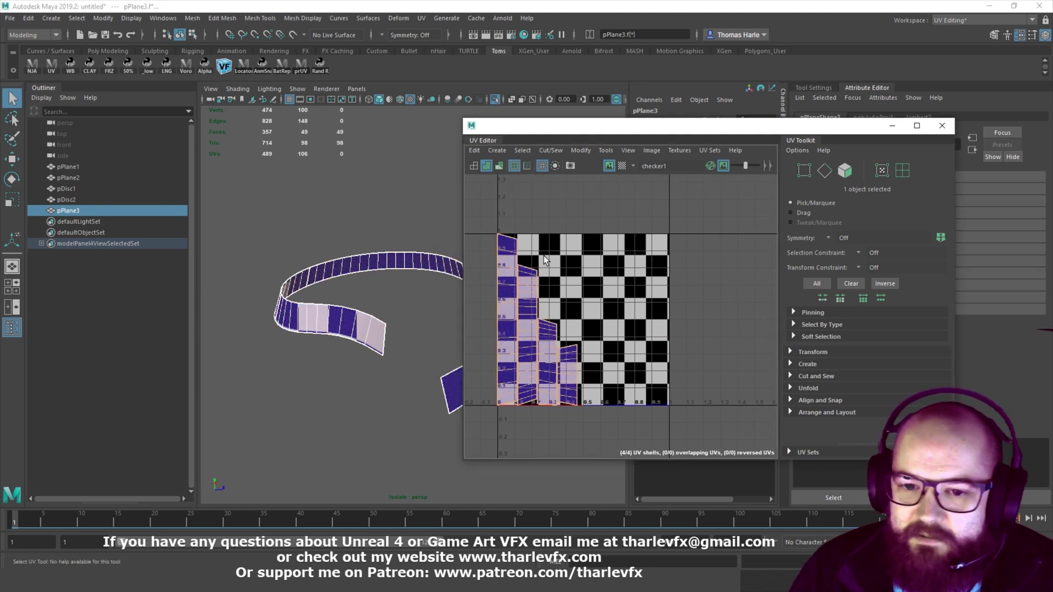
Select the end edges of pPlane3's separate UV shells and Move and Sew them into one continuous shell
{"action": "right_click_drag", "start_coordinate": [559, 244], "coordinate": [559, 218]}
{"action": "left_click", "coordinate": [554, 240]}
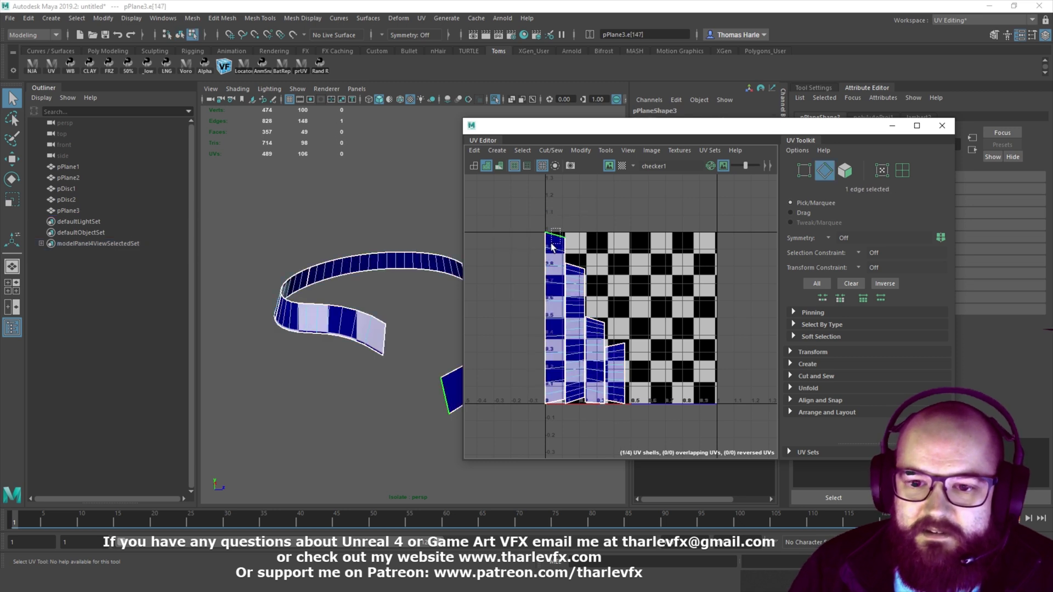
{"action": "left_click", "coordinate": [647, 244]}
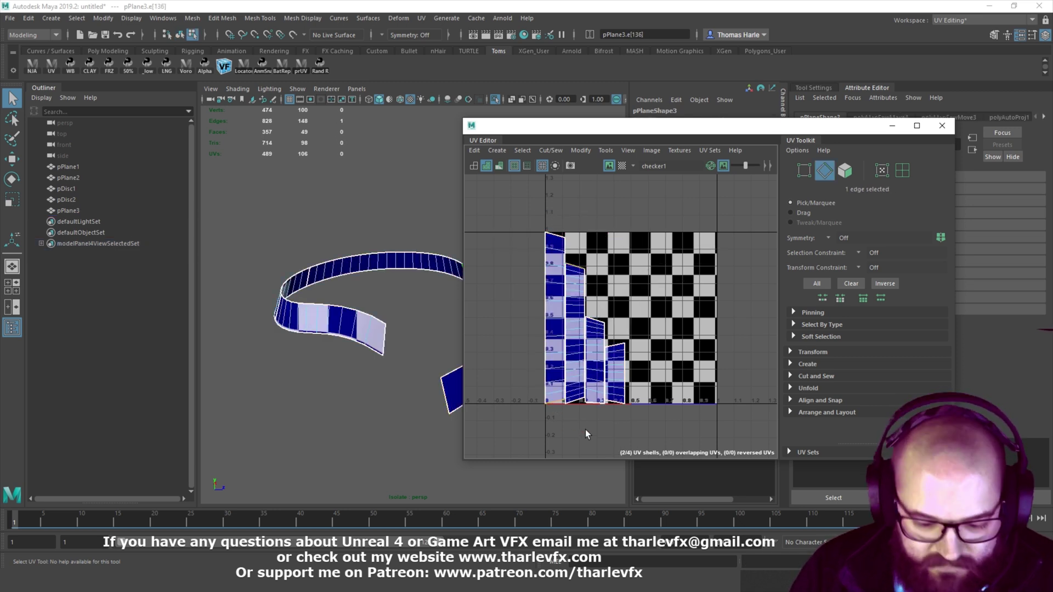
{"action": "key", "text": "g"}
{"action": "middle_click_drag", "start_coordinate": [590, 259], "coordinate": [505, 380], "text": "alt"}
{"action": "left_click", "coordinate": [575, 243]}
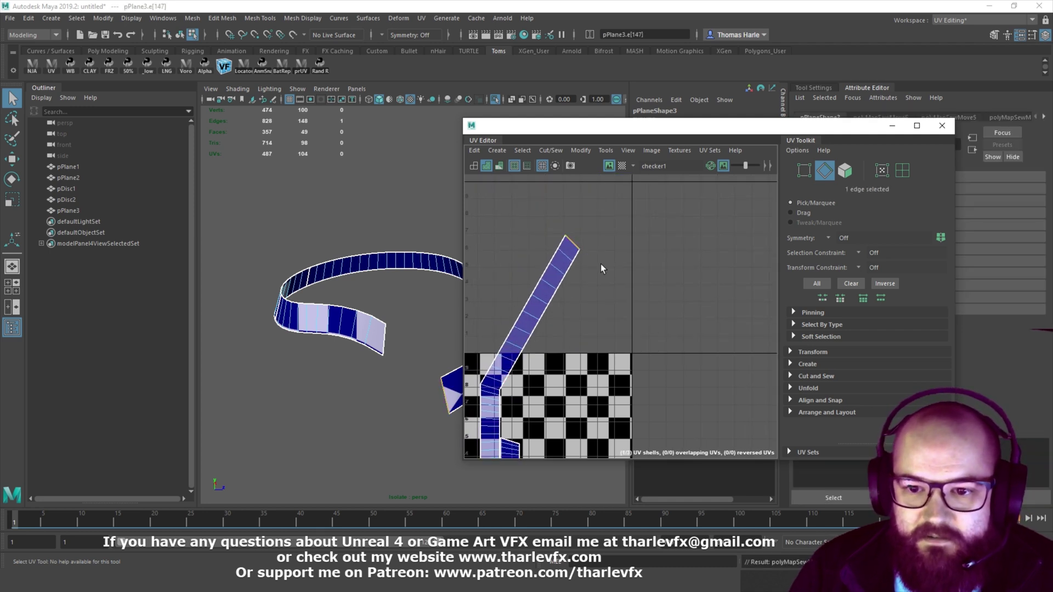
{"action": "middle_click_drag", "start_coordinate": [573, 428], "coordinate": [572, 303], "text": "alt"}
{"action": "key", "text": "g"}
{"action": "key", "text": "g"}
{"action": "scroll", "coordinate": [620, 328], "scroll_direction": "down", "scroll_amount": 2}
{"action": "right_click_drag", "start_coordinate": [550, 296], "coordinate": [533, 260]}
{"action": "scroll", "coordinate": [623, 327], "scroll_direction": "down", "scroll_amount": 2}
{"action": "middle_click_drag", "start_coordinate": [623, 326], "coordinate": [628, 354], "text": "alt"}
Cut all UV edges of pPlane3, select the separated face shells and unitize them onto the full UV tile
{"action": "left_click_drag", "start_coordinate": [625, 453], "coordinate": [482, 167]}
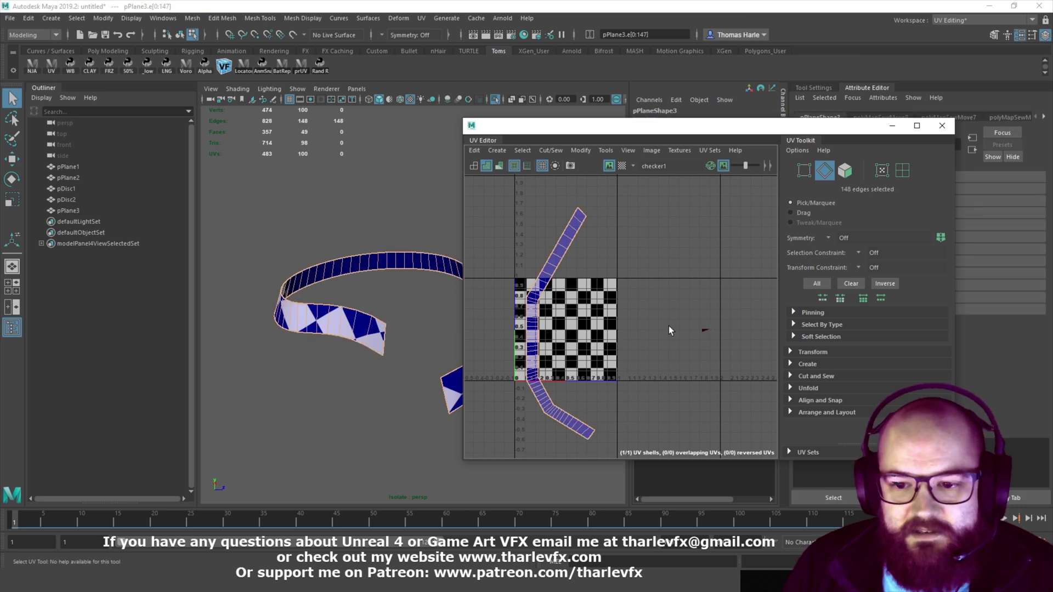
{"action": "right_click_drag", "start_coordinate": [645, 277], "coordinate": [602, 299], "text": "shift"}
{"action": "right_click_drag", "start_coordinate": [552, 329], "coordinate": [601, 275]}
{"action": "left_click_drag", "start_coordinate": [666, 208], "coordinate": [512, 436]}
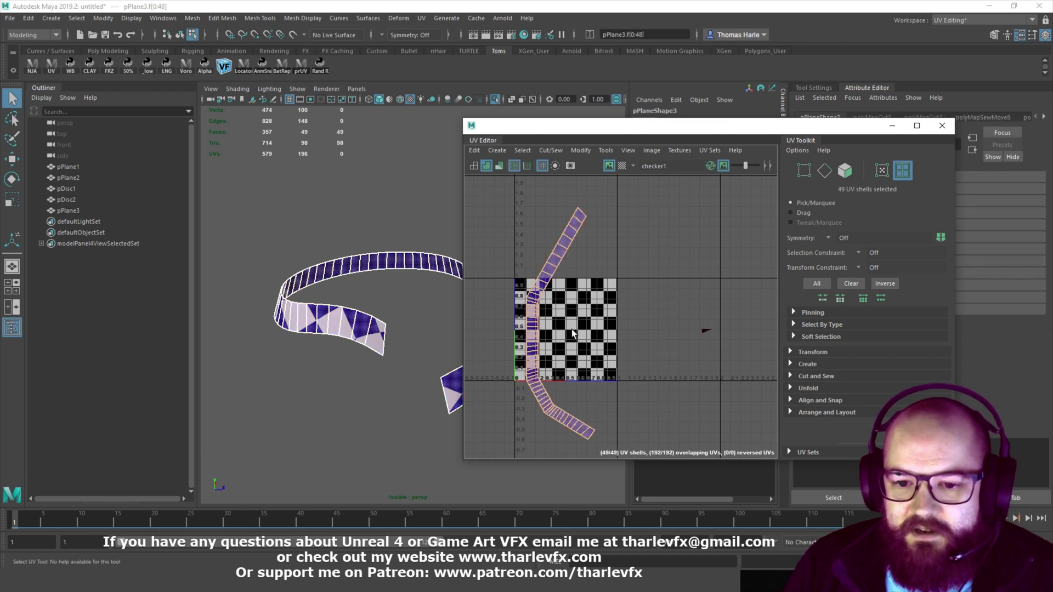
{"action": "right_click_drag", "start_coordinate": [663, 330], "coordinate": [652, 451], "text": "shift"}
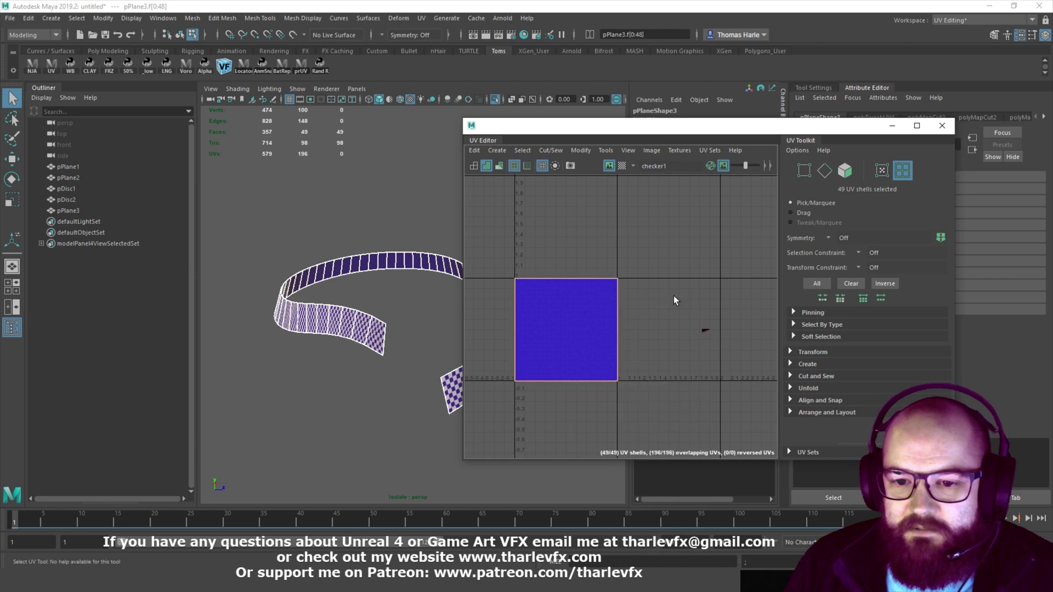
Move and Sew the cross edges between the unitized faces of pPlane3 to form one long straight UV shell
{"action": "left_click", "coordinate": [673, 295]}
{"action": "left_click_drag", "start_coordinate": [327, 451], "coordinate": [378, 280], "text": "alt"}
{"action": "right_click_drag", "start_coordinate": [375, 278], "coordinate": [419, 264]}
{"action": "left_click", "coordinate": [367, 318]}
{"action": "key", "text": "ctrl+z"}
{"action": "right_click_drag", "start_coordinate": [413, 222], "coordinate": [331, 295], "text": "shift"}
{"action": "right_click_drag", "start_coordinate": [664, 324], "coordinate": [656, 284], "text": "shift"}
{"action": "left_click", "coordinate": [664, 231]}
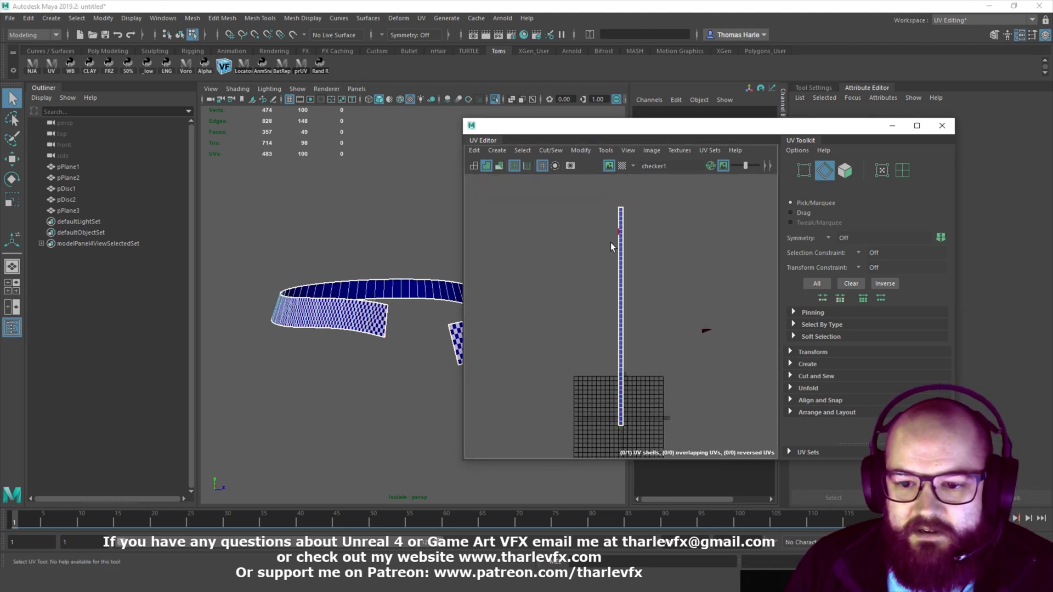
Inspect the strip from several angles, select its whole UV shell and move it down over the UV grid
{"action": "left_click_drag", "start_coordinate": [285, 268], "coordinate": [116, 269], "text": "alt"}
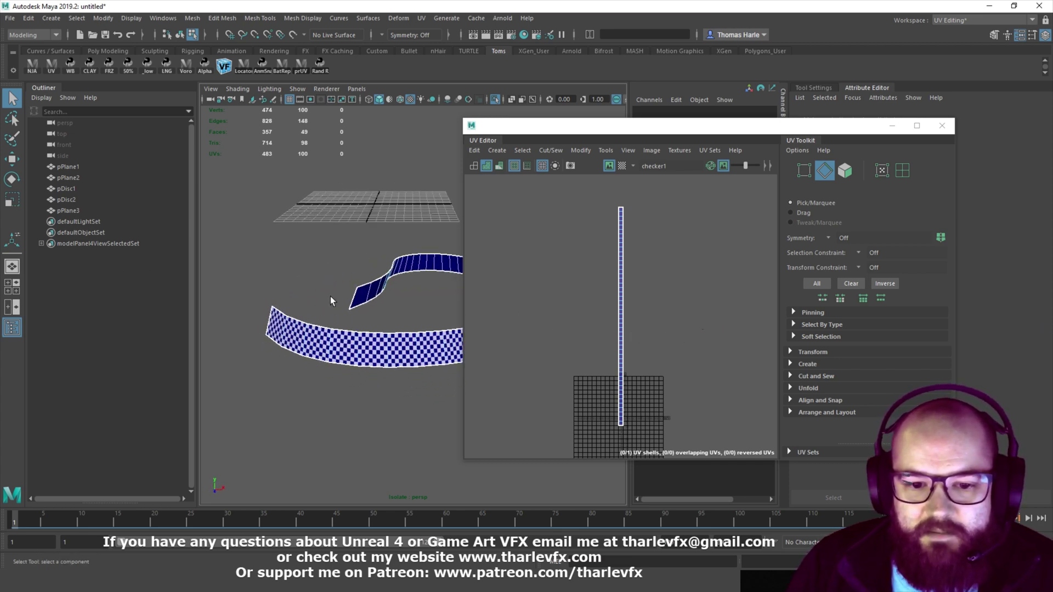
{"action": "left_click_drag", "start_coordinate": [338, 295], "coordinate": [407, 278], "text": "alt"}
{"action": "right_click", "coordinate": [623, 301]}
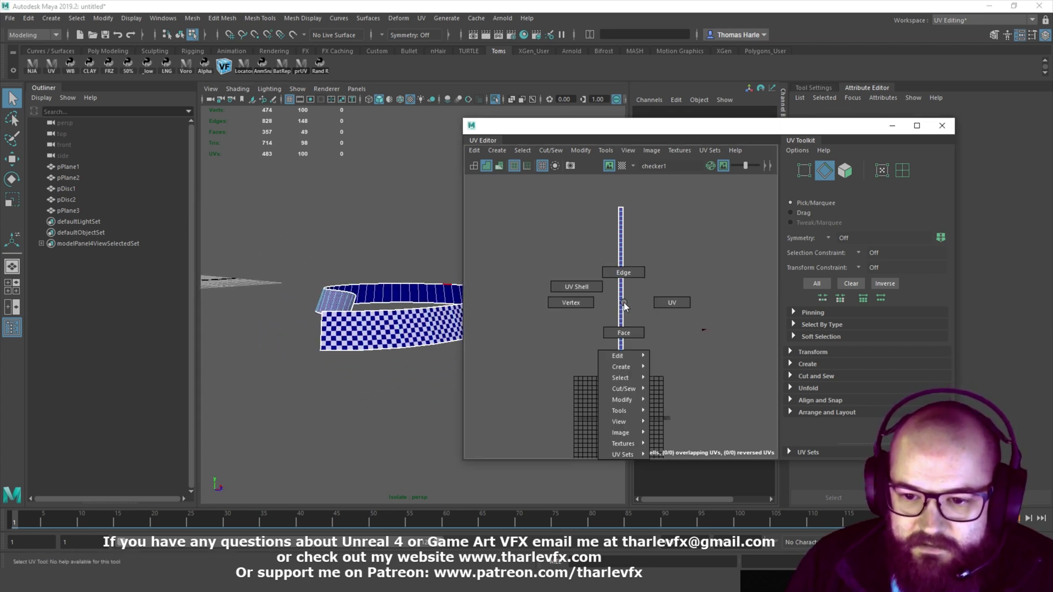
{"action": "left_click", "coordinate": [582, 279]}
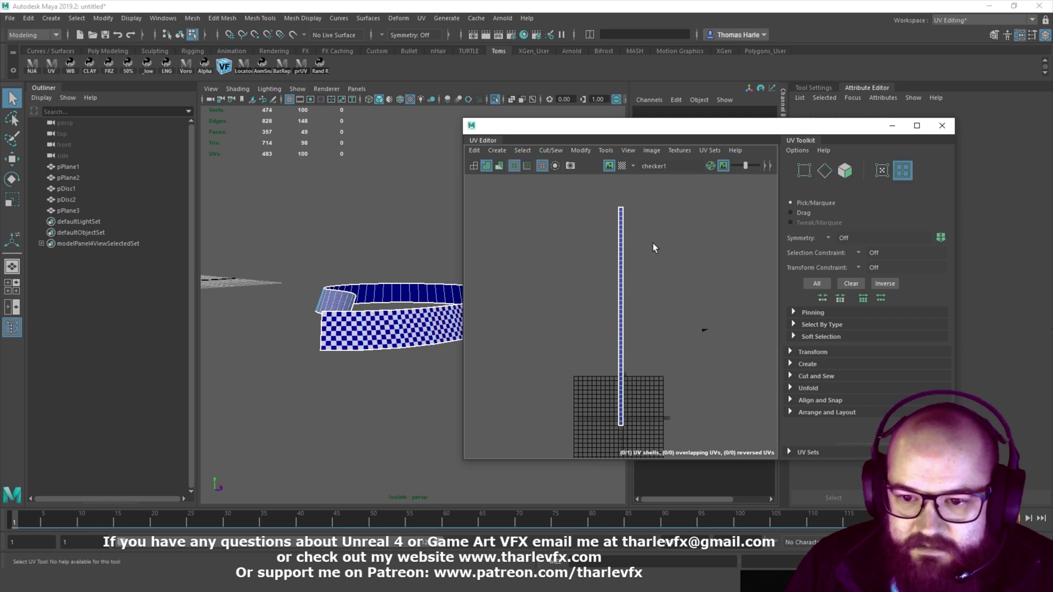
{"action": "left_click_drag", "start_coordinate": [653, 243], "coordinate": [598, 296]}
{"action": "middle_click_drag", "start_coordinate": [667, 390], "coordinate": [656, 373], "text": "alt"}
{"action": "left_click_drag", "start_coordinate": [400, 282], "coordinate": [311, 353], "text": "alt"}
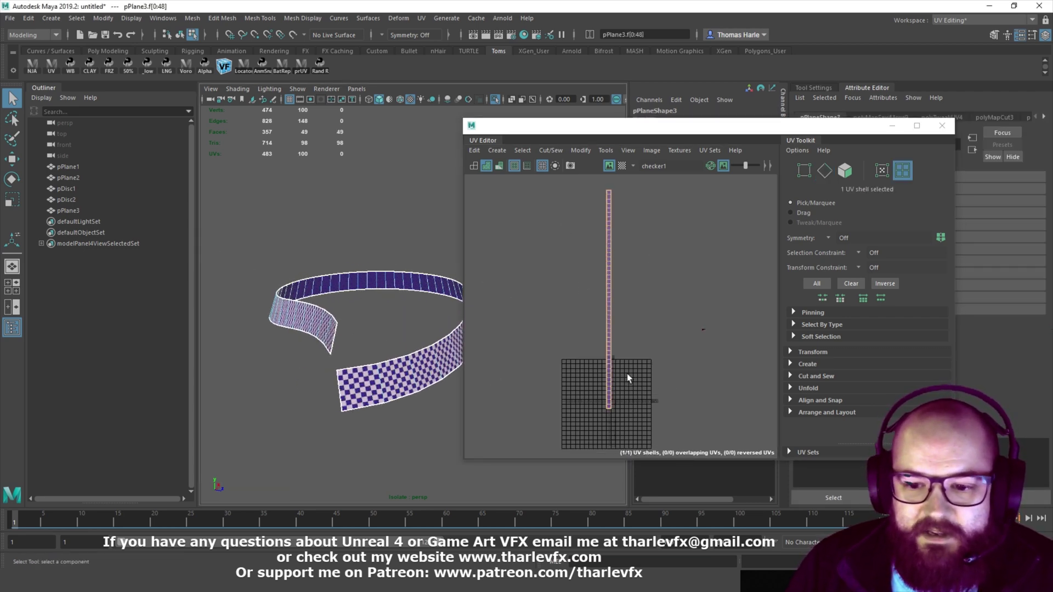
{"action": "middle_click_drag", "start_coordinate": [607, 381], "coordinate": [599, 316], "text": "alt"}
{"action": "key", "text": "w"}
{"action": "left_click_drag", "start_coordinate": [607, 206], "coordinate": [609, 288]}
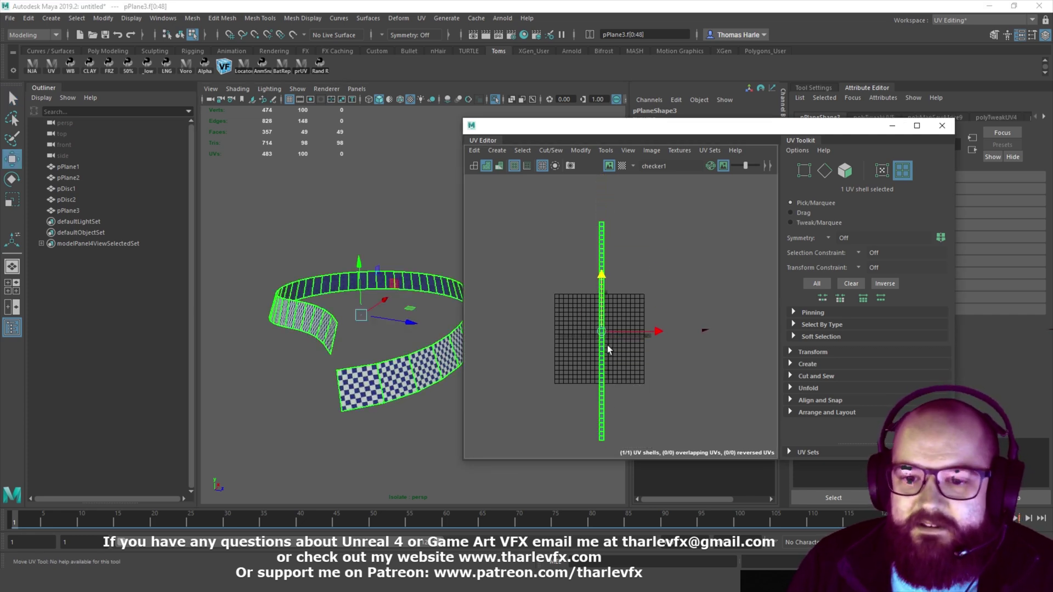
Normalize the long UV shell of pPlane3 to a square UV tile
{"action": "right_click", "coordinate": [659, 300], "text": "shift"}
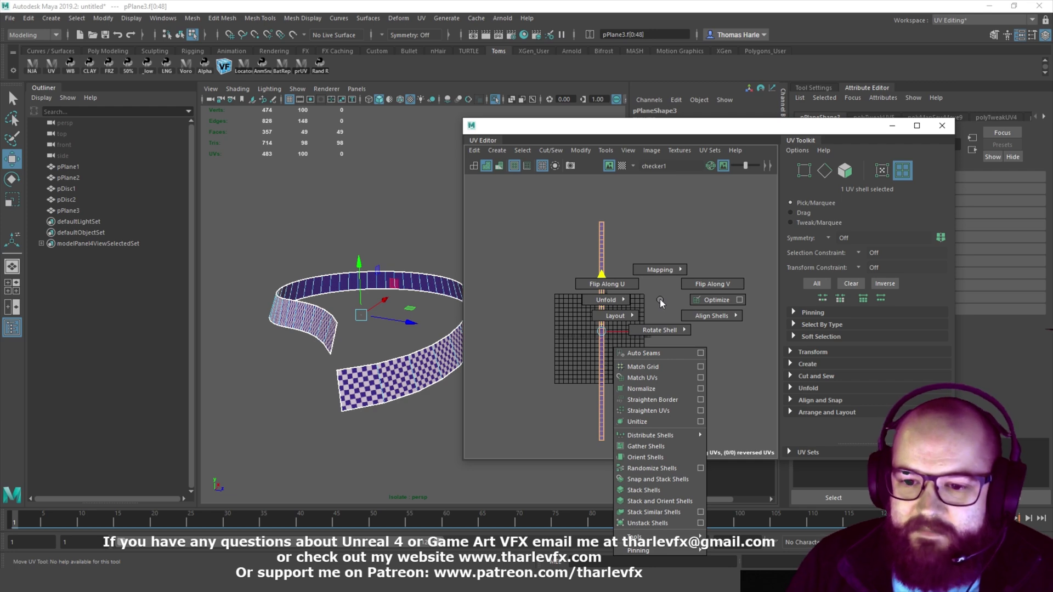
{"action": "left_click", "coordinate": [639, 387]}
{"action": "key", "text": "f"}
{"action": "scroll", "coordinate": [710, 389], "scroll_direction": "down", "scroll_amount": 1}
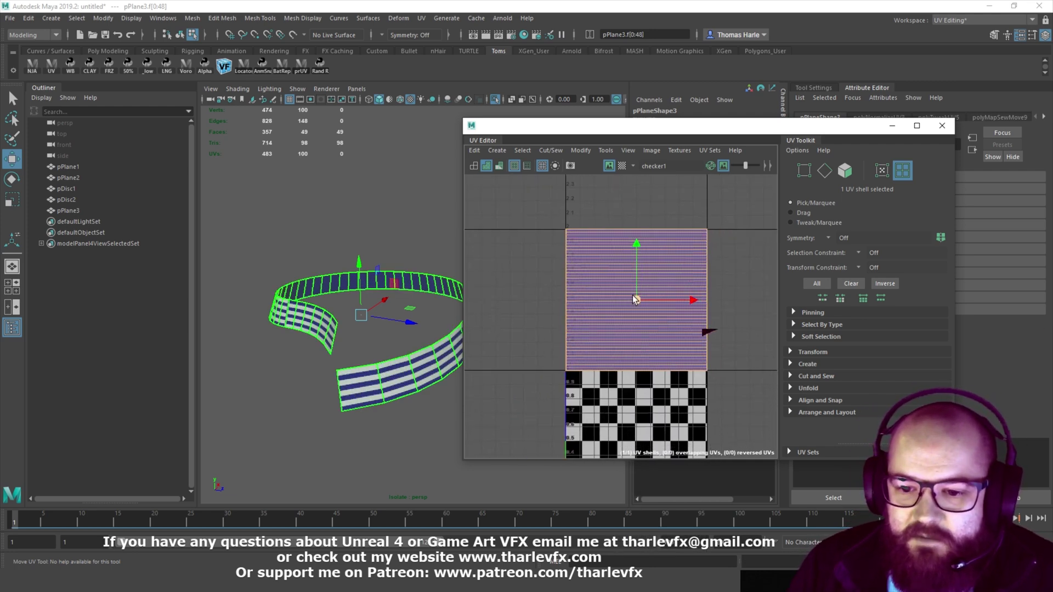
{"action": "scroll", "coordinate": [589, 336], "scroll_direction": "down", "scroll_amount": 3}
{"action": "middle_click_drag", "start_coordinate": [588, 336], "coordinate": [645, 263], "text": "alt"}
Normalize the strip's UV shell again, move it down onto the 0–1 UV tile and clear the selection
{"action": "left_click", "coordinate": [617, 291]}
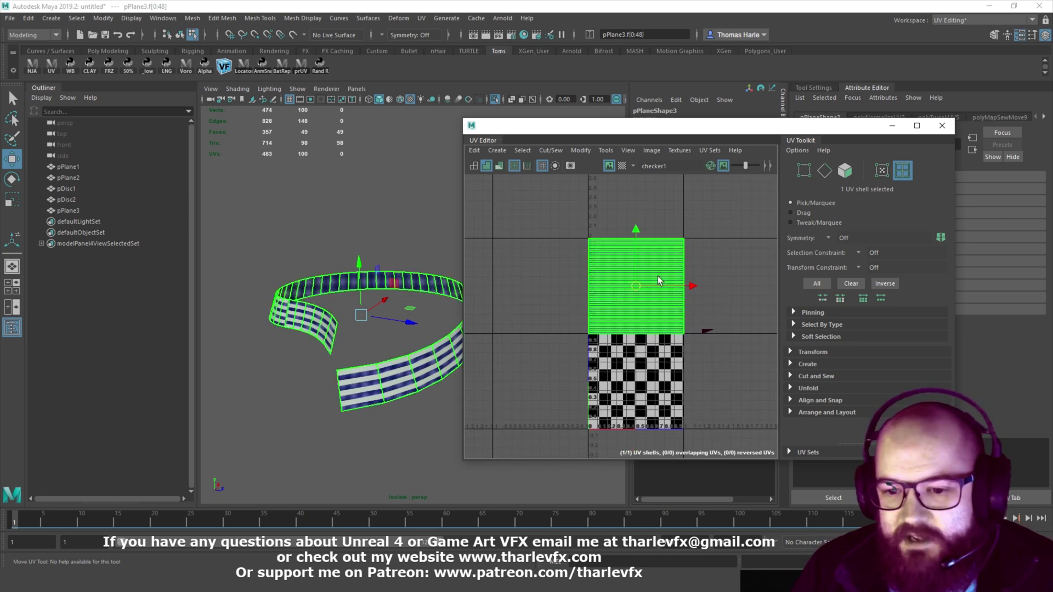
{"action": "middle_click_drag", "start_coordinate": [697, 282], "coordinate": [679, 314], "text": "alt"}
{"action": "right_click_drag", "start_coordinate": [698, 281], "coordinate": [689, 370], "text": "shift"}
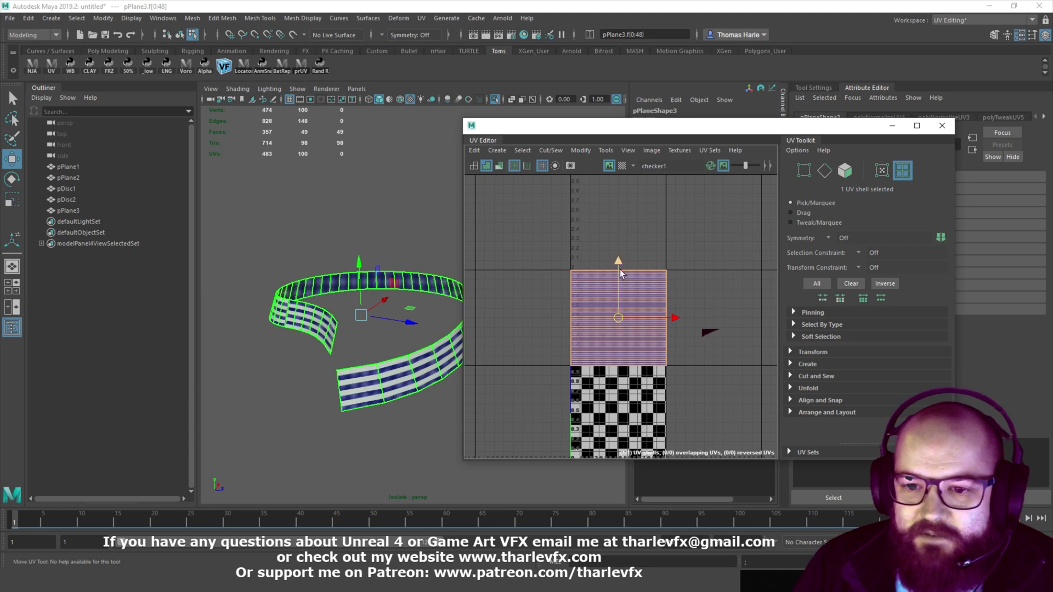
{"action": "left_click_drag", "start_coordinate": [620, 267], "coordinate": [621, 357]}
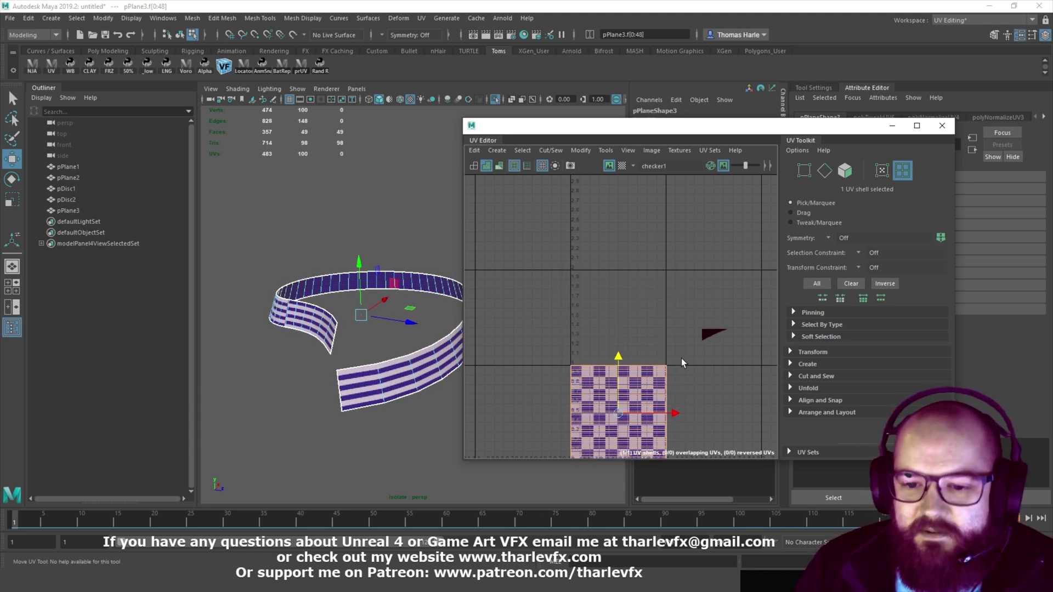
{"action": "middle_click_drag", "start_coordinate": [685, 359], "coordinate": [660, 303], "text": "alt"}
{"action": "scroll", "coordinate": [591, 344], "scroll_direction": "down", "scroll_amount": 1}
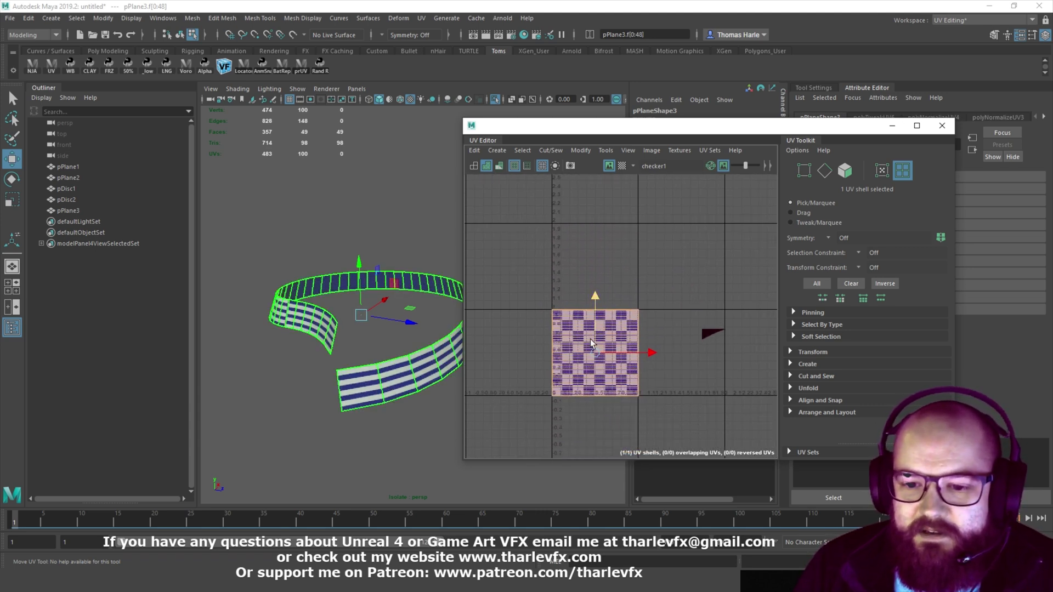
{"action": "left_click", "coordinate": [648, 276]}
Return to object selection, deselect pPlane3 and play the animation to examine how the texture travels along the strip
{"action": "left_click_drag", "start_coordinate": [350, 310], "coordinate": [369, 318], "text": "alt"}
{"action": "key", "text": "q"}
{"action": "left_click", "coordinate": [291, 330]}
{"action": "right_click_drag", "start_coordinate": [290, 325], "coordinate": [359, 266]}
{"action": "left_click", "coordinate": [397, 328]}
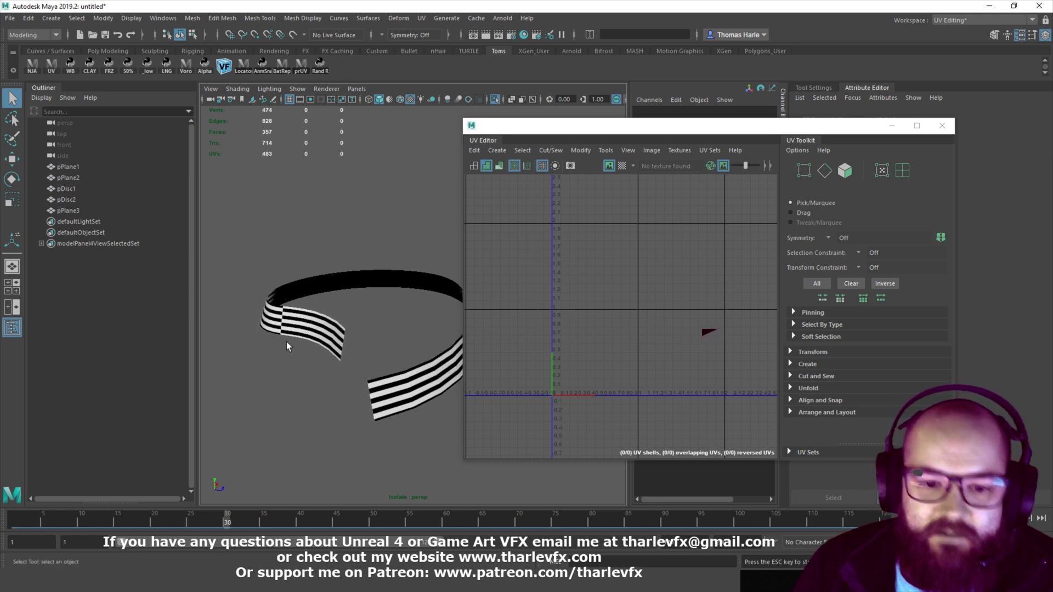
Select all UVs of pPlane3 and rotate them by 90 degrees in two 45-degree increments
{"action": "left_click", "coordinate": [313, 339]}
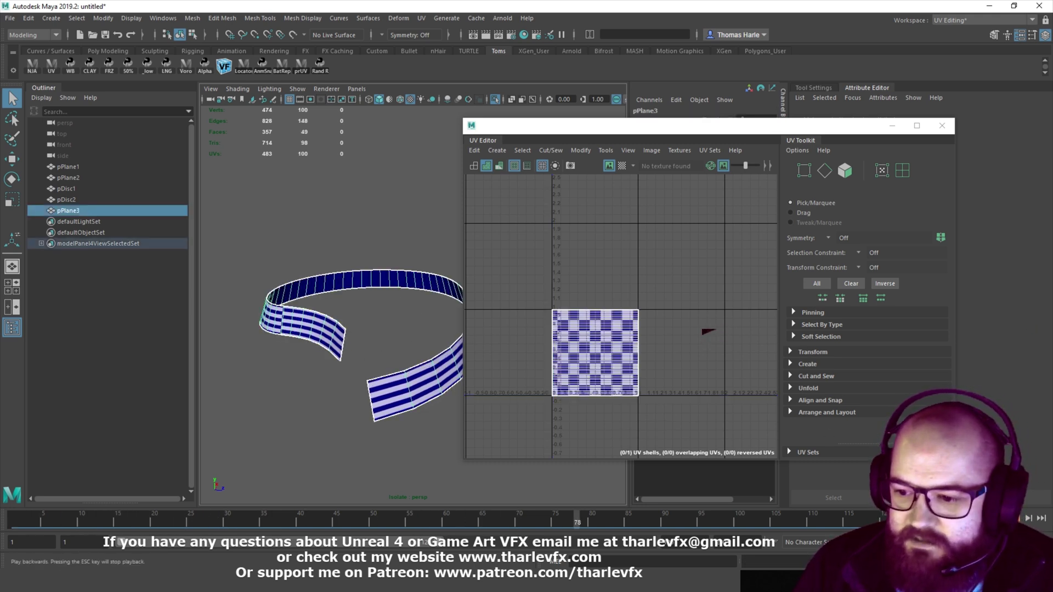
{"action": "right_click_drag", "start_coordinate": [615, 327], "coordinate": [665, 322]}
{"action": "left_click_drag", "start_coordinate": [693, 278], "coordinate": [537, 428]}
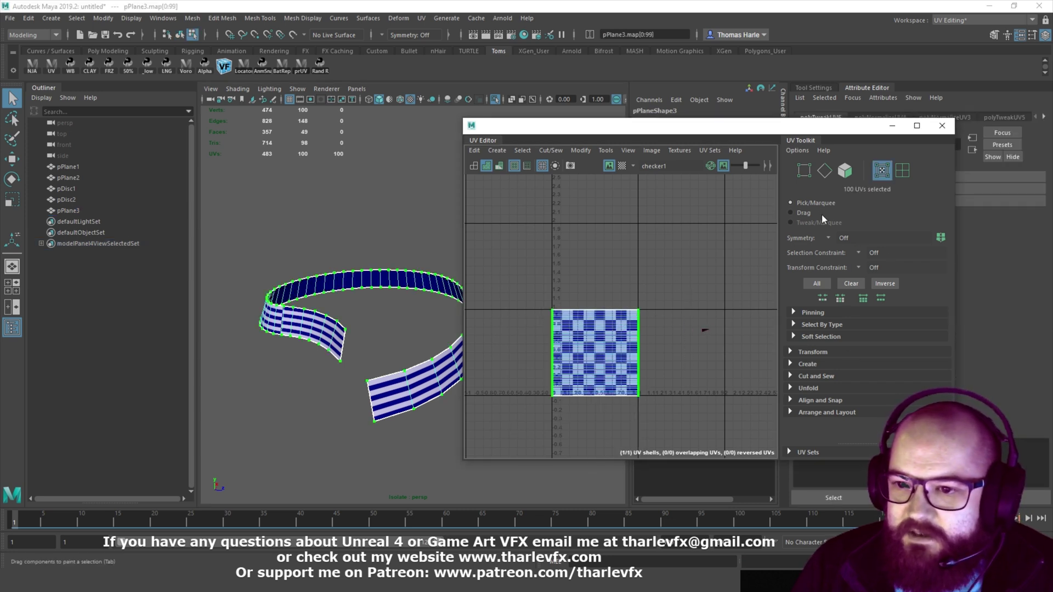
{"action": "left_click", "coordinate": [804, 353]}
{"action": "scroll", "coordinate": [878, 362], "scroll_direction": "down", "scroll_amount": 4}
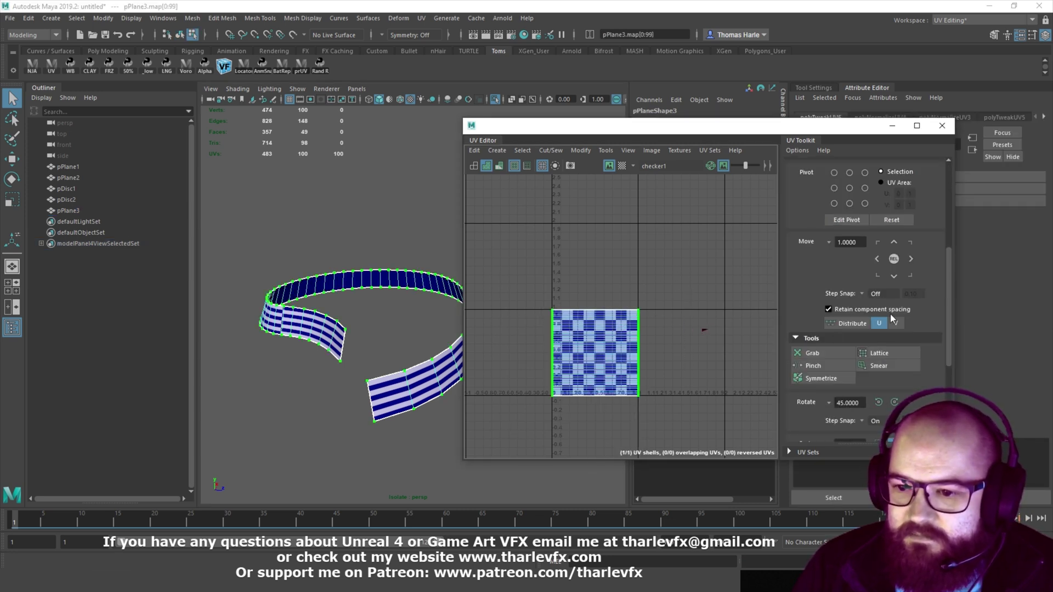
{"action": "left_click", "coordinate": [888, 403]}
{"action": "left_click", "coordinate": [888, 403]}
{"action": "left_click", "coordinate": [677, 265]}
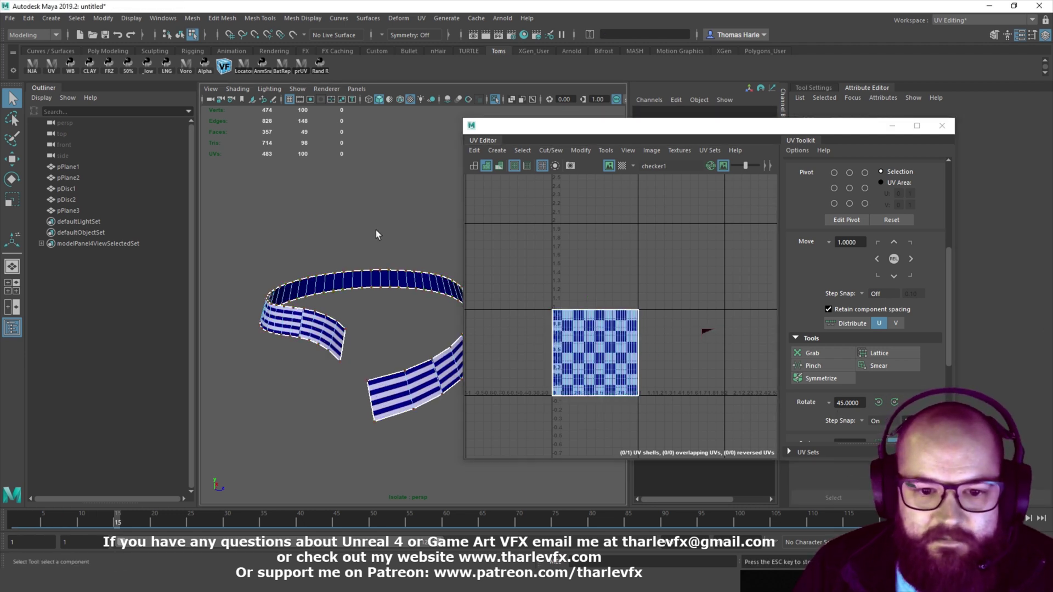
Orbit around the strip during playback to examine the texture motion, then stop and rewind the animation
{"action": "left_click_drag", "start_coordinate": [376, 228], "coordinate": [454, 317], "text": "alt"}
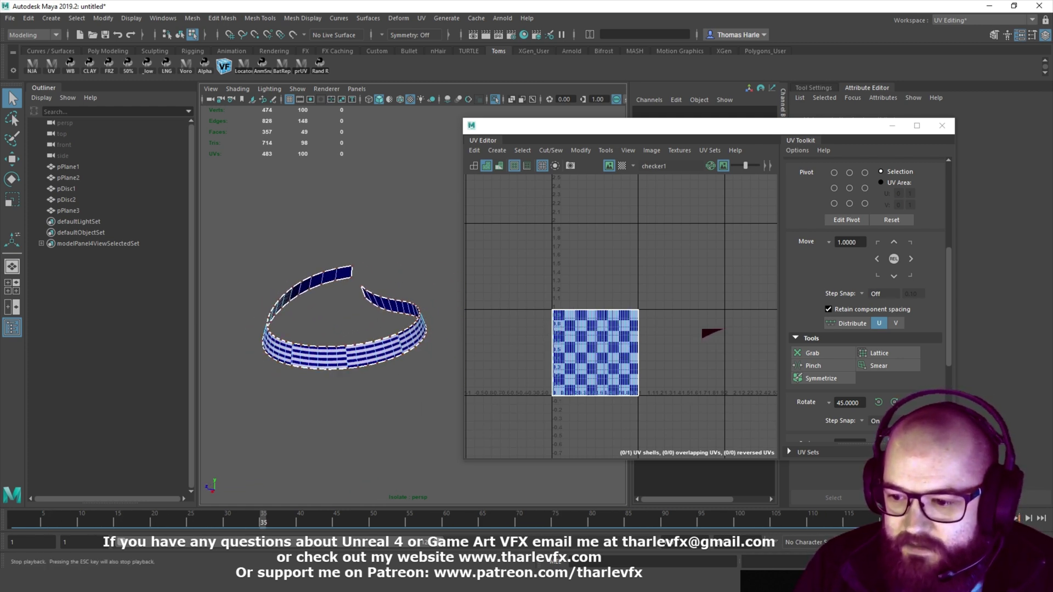
{"action": "left_click", "coordinate": [1003, 518]}
{"action": "left_click", "coordinate": [953, 518]}
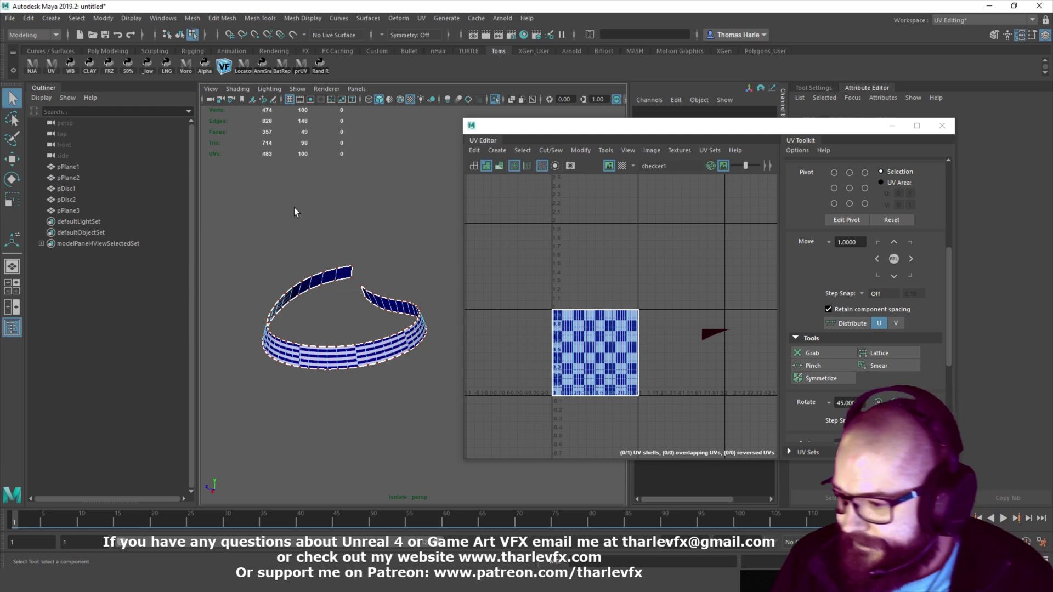
Return to object selection, end the isolation of pPlane3 and select pDisc2 among the other meshes
{"action": "right_click_drag", "start_coordinate": [308, 279], "coordinate": [353, 254]}
{"action": "left_click", "coordinate": [393, 258]}
{"action": "key", "text": "ctrl+1"}
{"action": "middle_click_drag", "start_coordinate": [418, 288], "coordinate": [258, 241], "text": "alt"}
{"action": "left_click_drag", "start_coordinate": [433, 302], "coordinate": [297, 309], "text": "alt"}
{"action": "left_click", "coordinate": [285, 345]}
{"action": "left_click", "coordinate": [369, 251]}
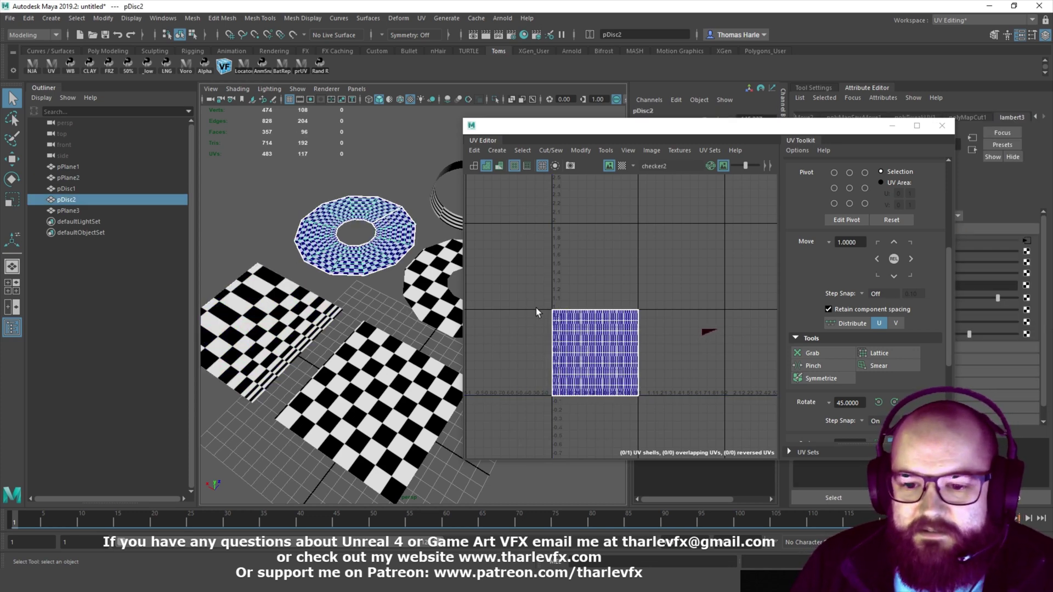
View pDisc2 closer from above and select the edges around its inner hole
{"action": "left_click_drag", "start_coordinate": [313, 218], "coordinate": [321, 250], "text": "alt"}
{"action": "middle_click_drag", "start_coordinate": [321, 249], "coordinate": [353, 307], "text": "alt"}
{"action": "right_click_drag", "start_coordinate": [329, 285], "coordinate": [384, 281], "text": "alt"}
{"action": "middle_click_drag", "start_coordinate": [385, 281], "coordinate": [371, 279], "text": "alt"}
{"action": "right_click_drag", "start_coordinate": [371, 279], "coordinate": [371, 308]}
{"action": "right_click_drag", "start_coordinate": [373, 258], "coordinate": [371, 251]}
{"action": "left_click", "coordinate": [361, 282]}
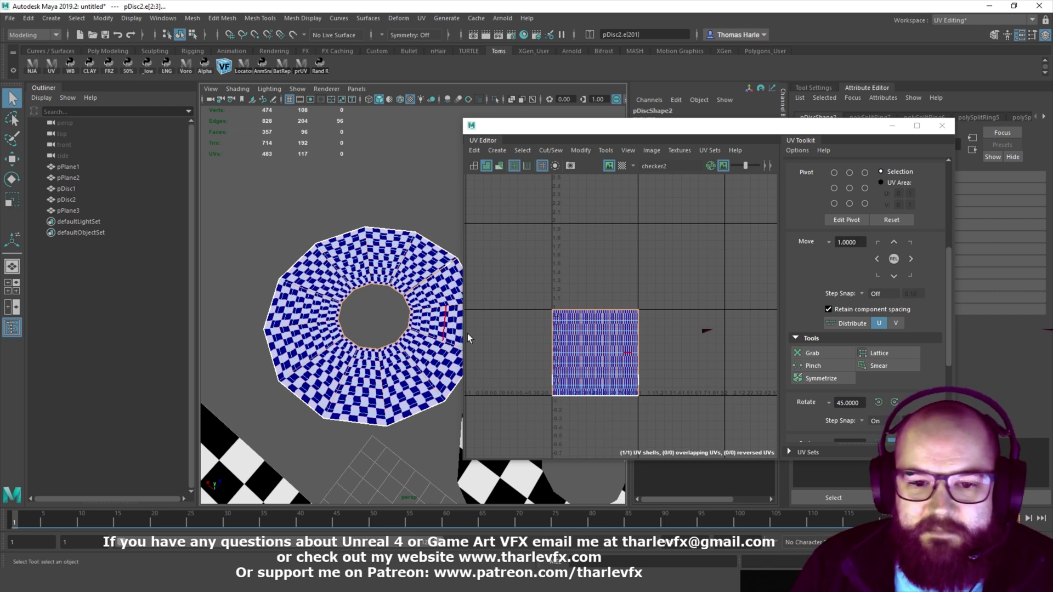
Examine the UV layout of pDisc2, then select pPlane2 to compare its layout
{"action": "middle_click_drag", "start_coordinate": [603, 366], "coordinate": [607, 322], "text": "alt"}
{"action": "middle_click_drag", "start_coordinate": [384, 366], "coordinate": [384, 169], "text": "alt"}
{"action": "right_click_drag", "start_coordinate": [383, 169], "coordinate": [335, 190], "text": "alt"}
{"action": "middle_click_drag", "start_coordinate": [335, 189], "coordinate": [356, 149], "text": "alt"}
{"action": "left_click", "coordinate": [273, 271]}
{"action": "middle_click_drag", "start_coordinate": [428, 220], "coordinate": [390, 313], "text": "alt"}
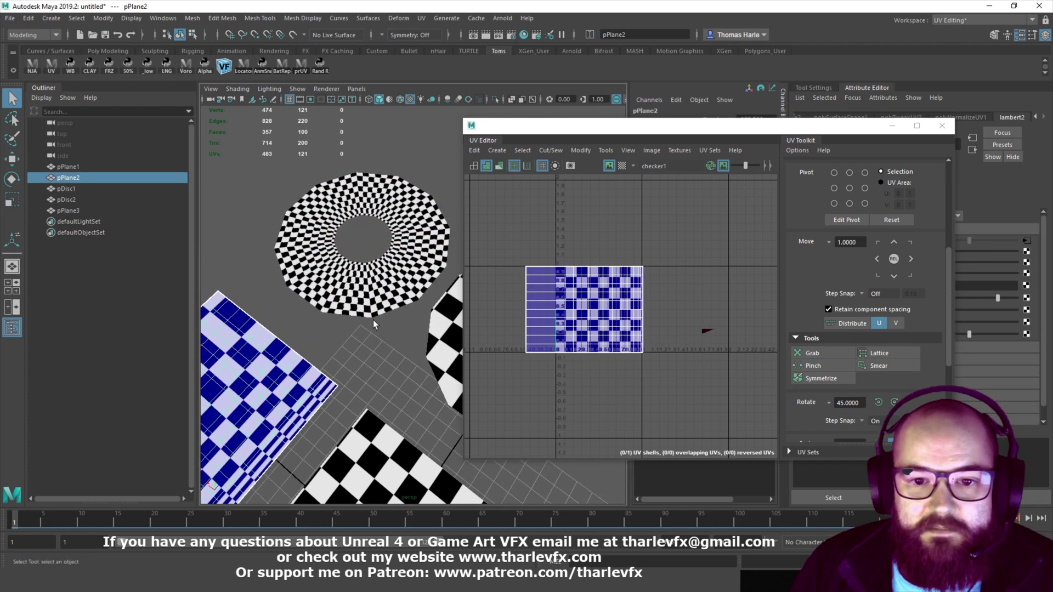
Select pDisc2 and assign it the existing material with the coarser checker pattern
{"action": "left_click", "coordinate": [388, 287]}
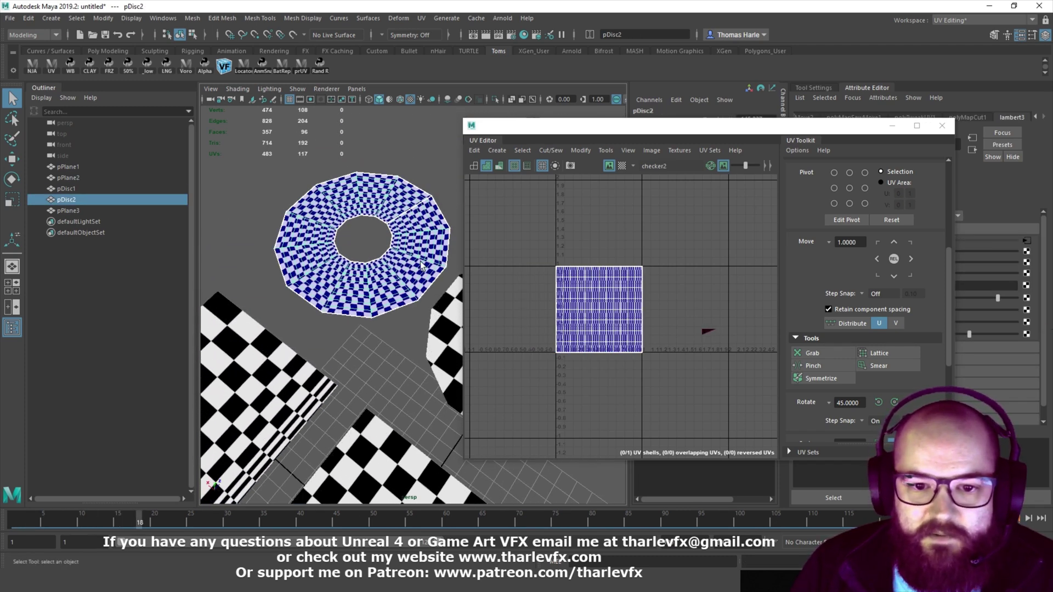
{"action": "right_click", "coordinate": [386, 274]}
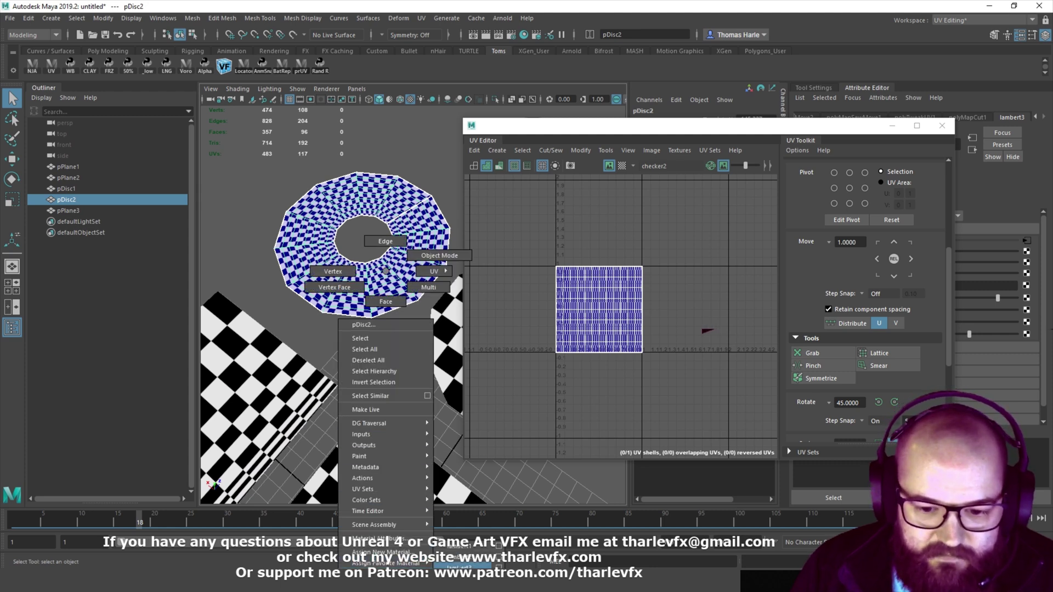
{"action": "left_click", "coordinate": [463, 557]}
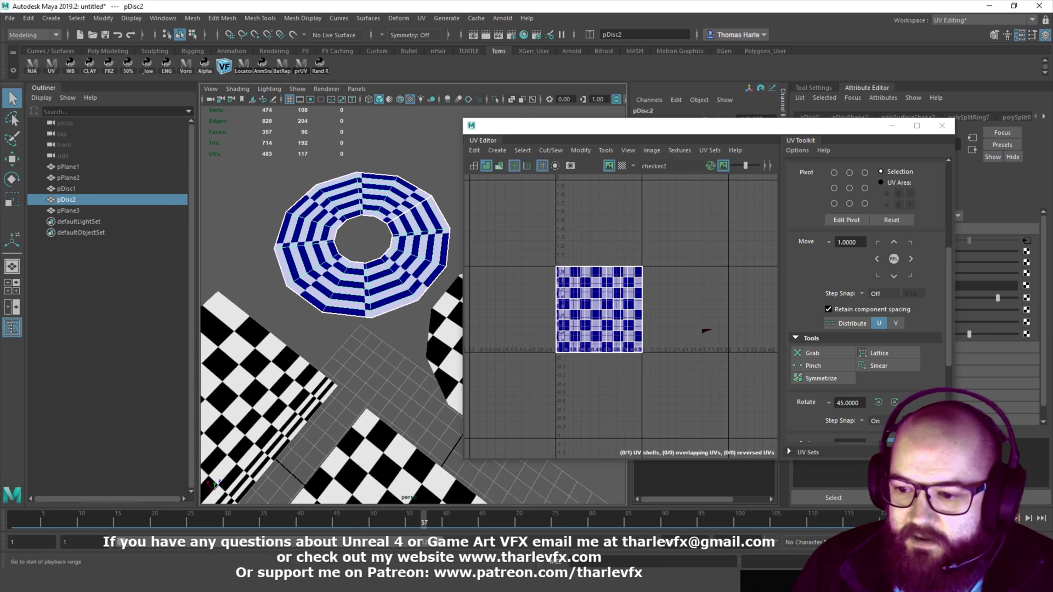
Switch to UV selection, select all UVs of pDisc2 and rotate its UV shell
{"action": "right_click_drag", "start_coordinate": [585, 298], "coordinate": [630, 297]}
{"action": "left_click_drag", "start_coordinate": [695, 242], "coordinate": [519, 391]}
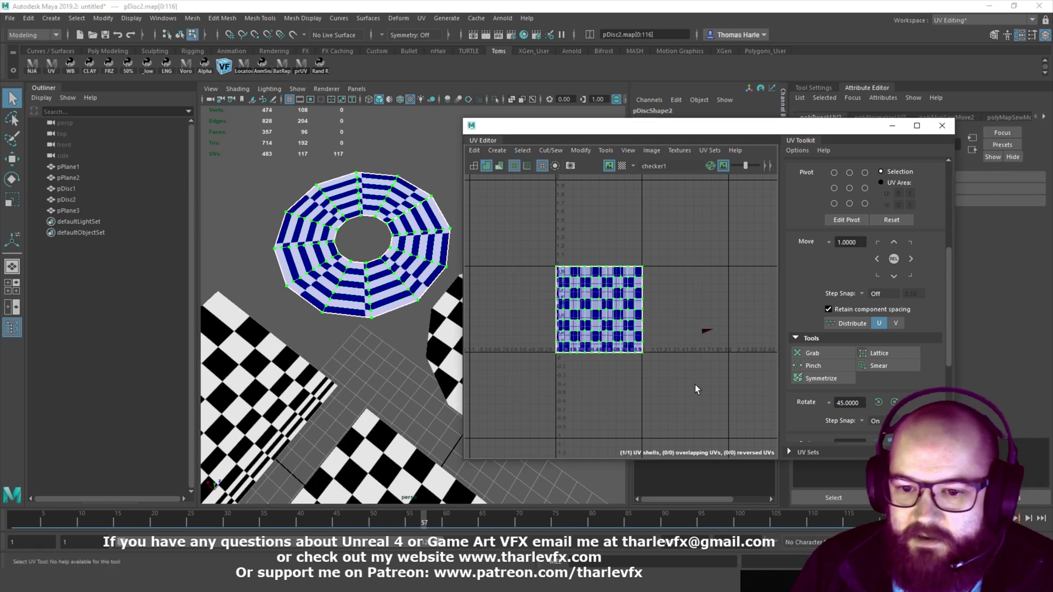
{"action": "left_click", "coordinate": [899, 404]}
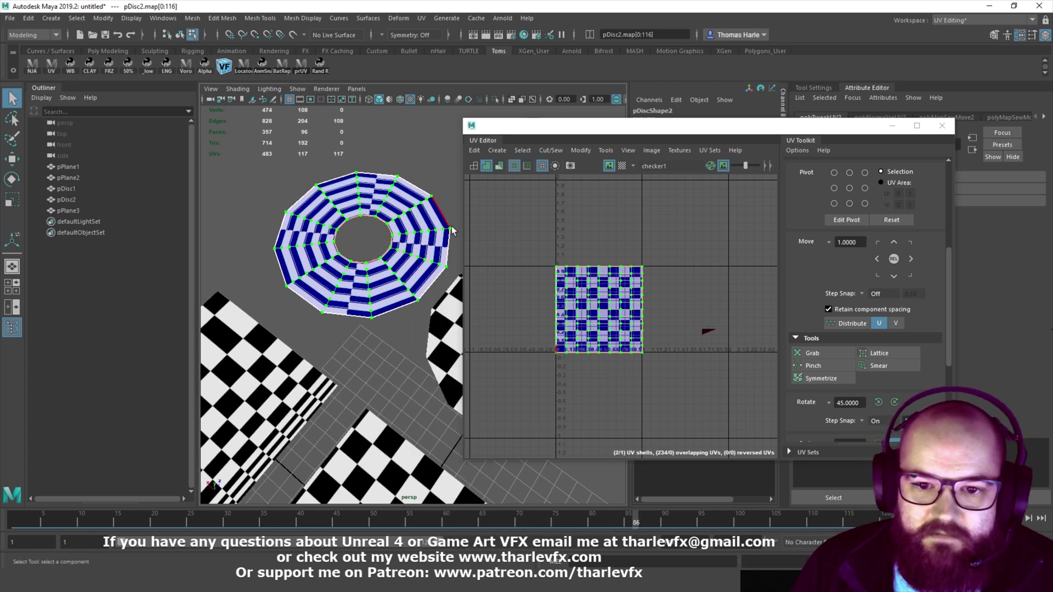
Select the outer rim edge loop of pDisc2, convert it to UVs and move them in negative U beyond the 0–1 tile
{"action": "key", "text": "F10"}
{"action": "double_click", "coordinate": [448, 248]}
{"action": "right_click_drag", "start_coordinate": [709, 333], "coordinate": [830, 332], "text": "shift"}
{"action": "middle_click_drag", "start_coordinate": [611, 312], "coordinate": [570, 370]}
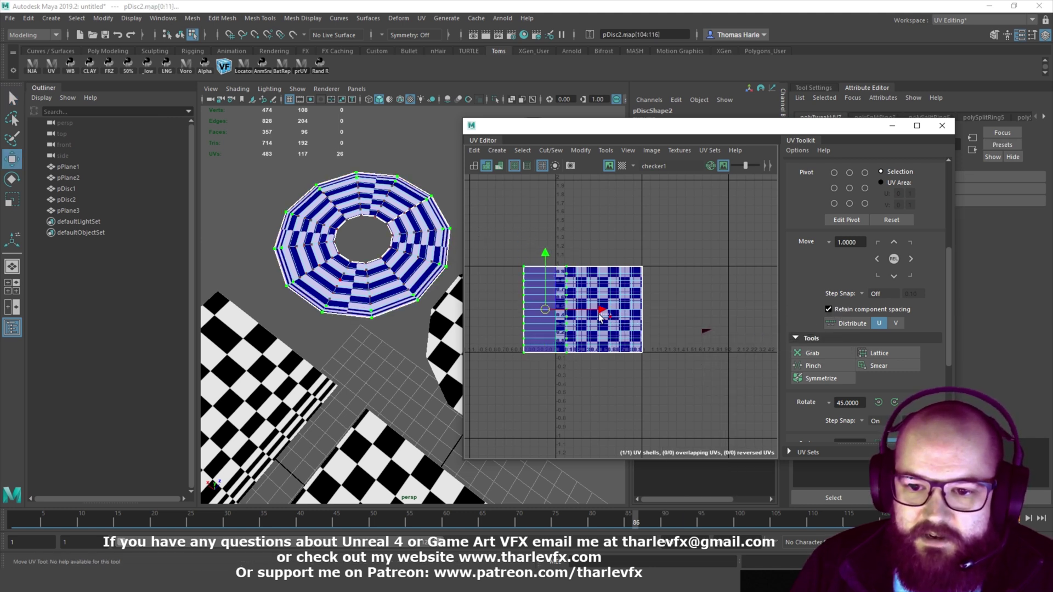
Extend the UV selection inward loop by loop and shift the outer rings further in negative U, stretching the layout towards the rim
{"action": "middle_click_drag", "start_coordinate": [599, 316], "coordinate": [585, 372]}
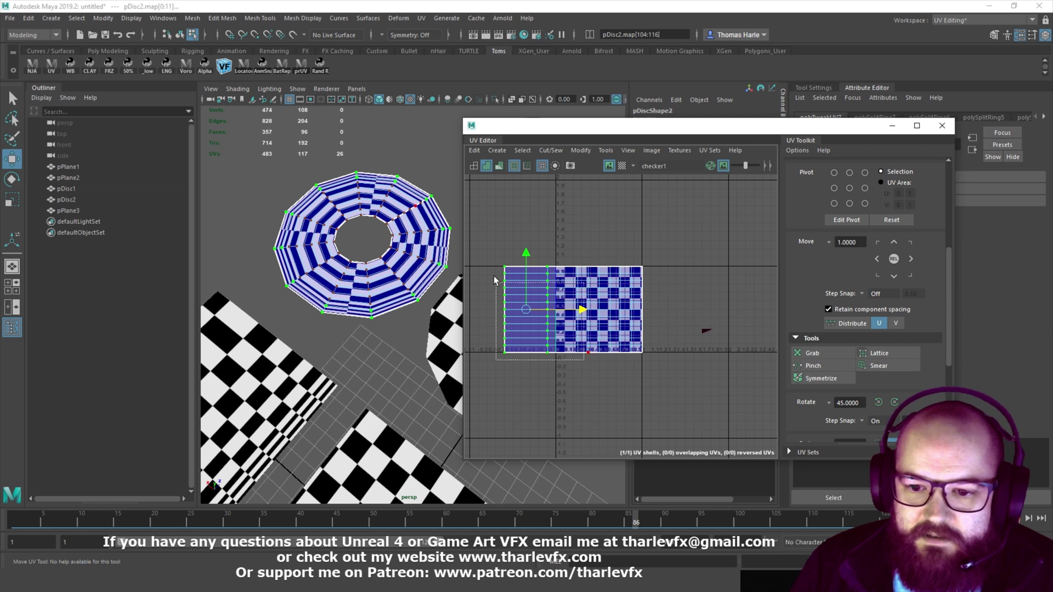
{"action": "middle_click_drag", "start_coordinate": [581, 309], "coordinate": [588, 357]}
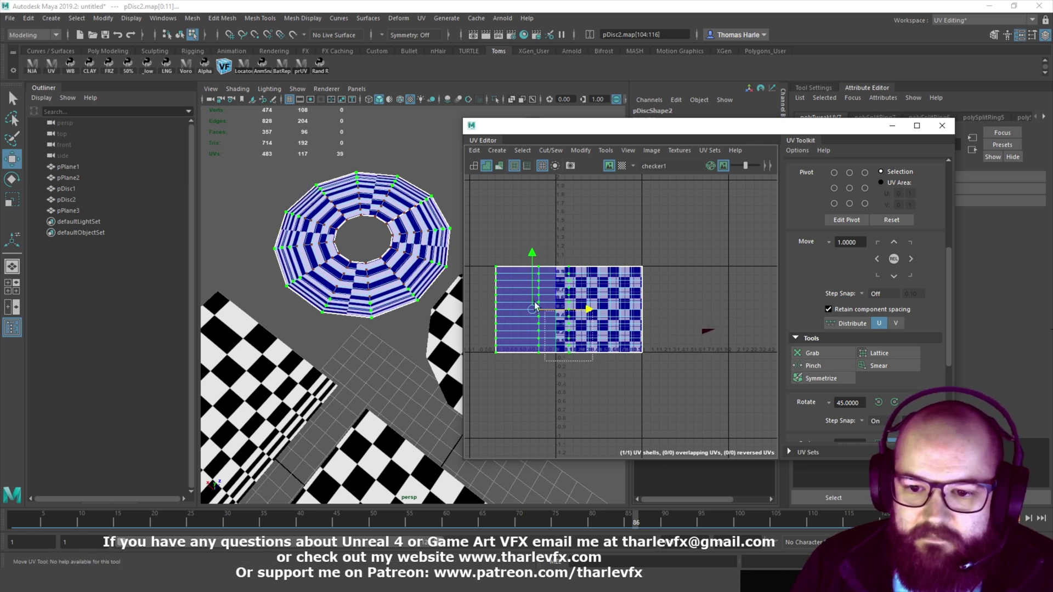
{"action": "middle_click_drag", "start_coordinate": [597, 311], "coordinate": [587, 310]}
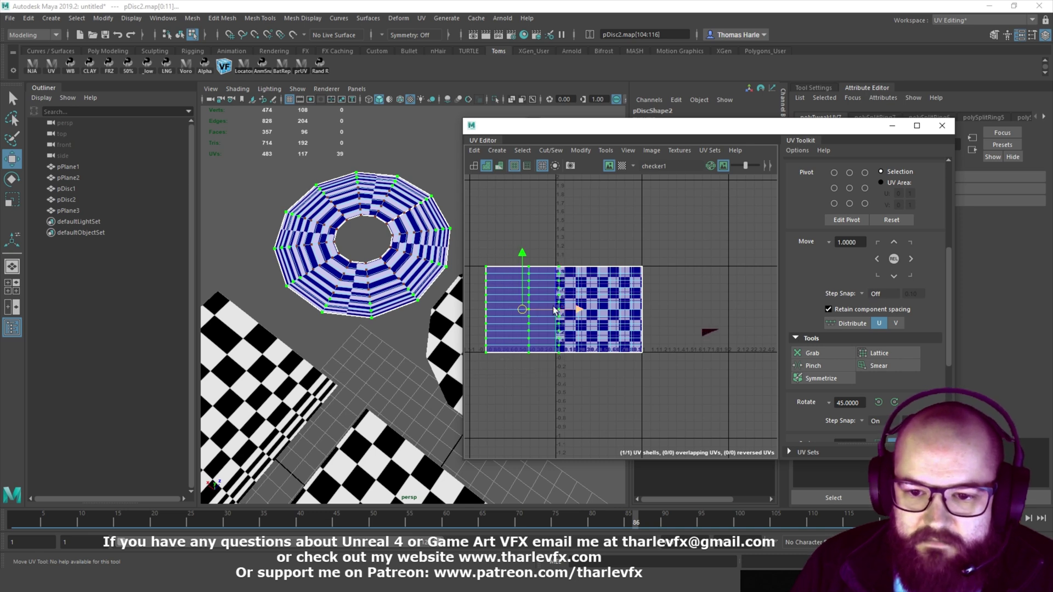
{"action": "left_click_drag", "start_coordinate": [579, 311], "coordinate": [568, 310]}
Return to object selection, deselect pDisc2 and examine how the checker pattern compresses towards its outer rim
{"action": "key", "text": "q"}
{"action": "left_click", "coordinate": [417, 220]}
{"action": "right_click_drag", "start_coordinate": [416, 220], "coordinate": [449, 202]}
{"action": "left_click", "coordinate": [434, 161]}
{"action": "left_click_drag", "start_coordinate": [380, 259], "coordinate": [377, 269], "text": "alt"}
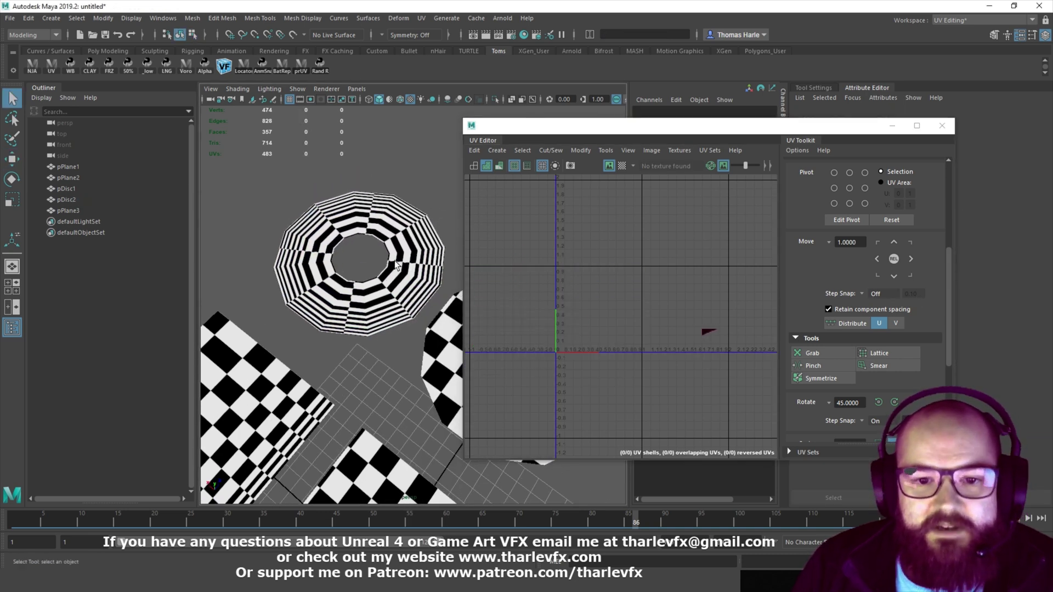